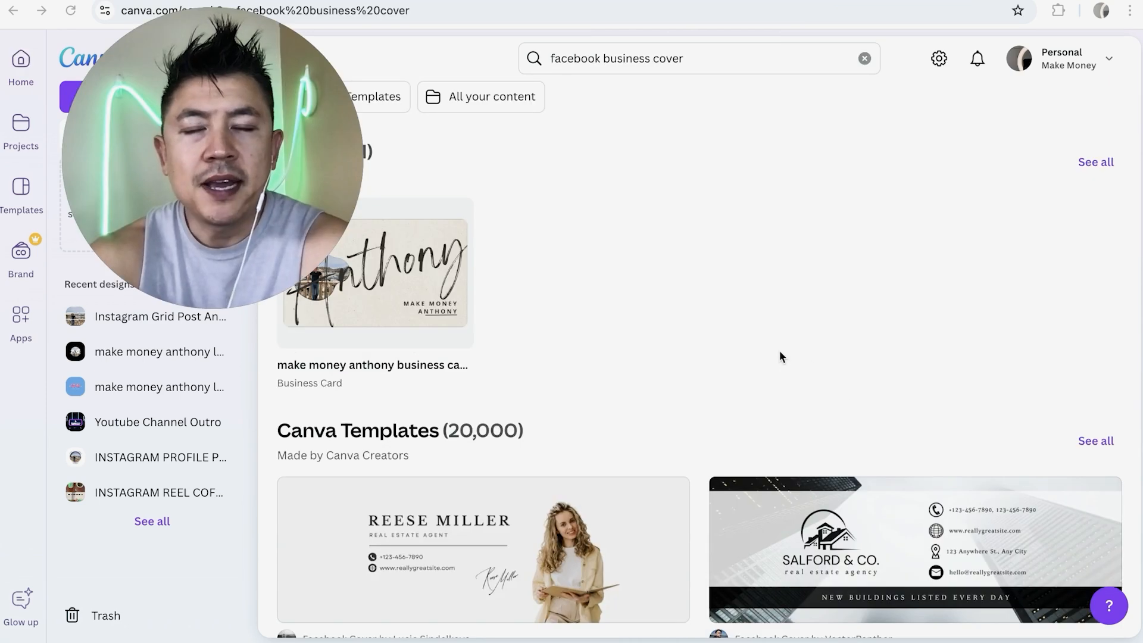
- Show all Canva templates for the facebook business cover search and browse the results
scroll(751, 278, down, 2)
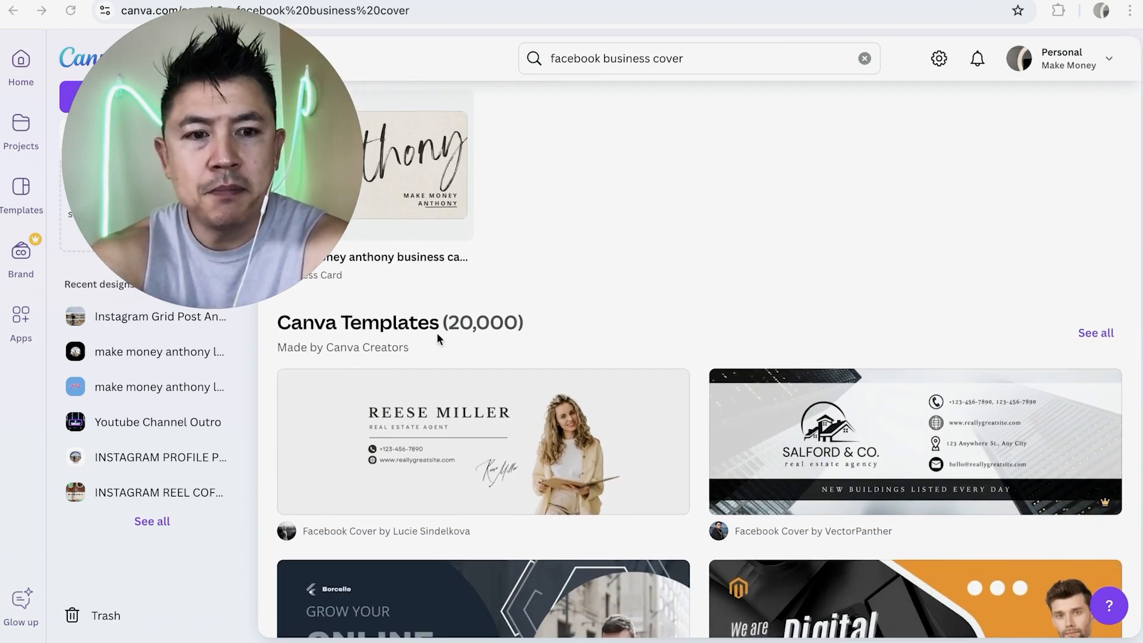
click(1096, 334)
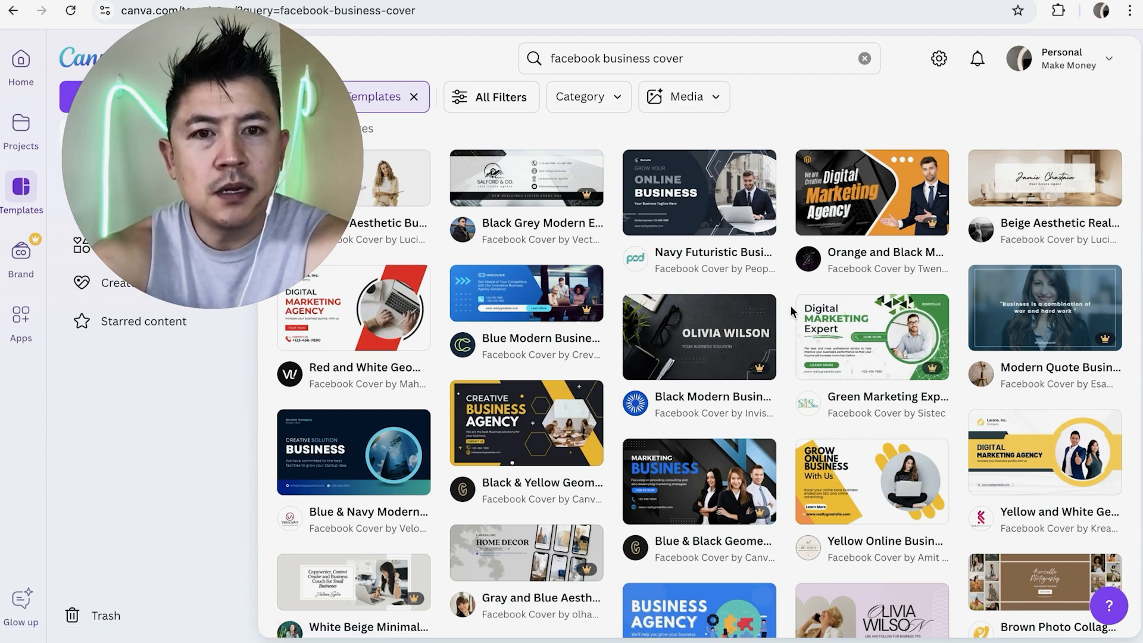
scroll(791, 307, down, 1)
scroll(791, 305, down, 1)
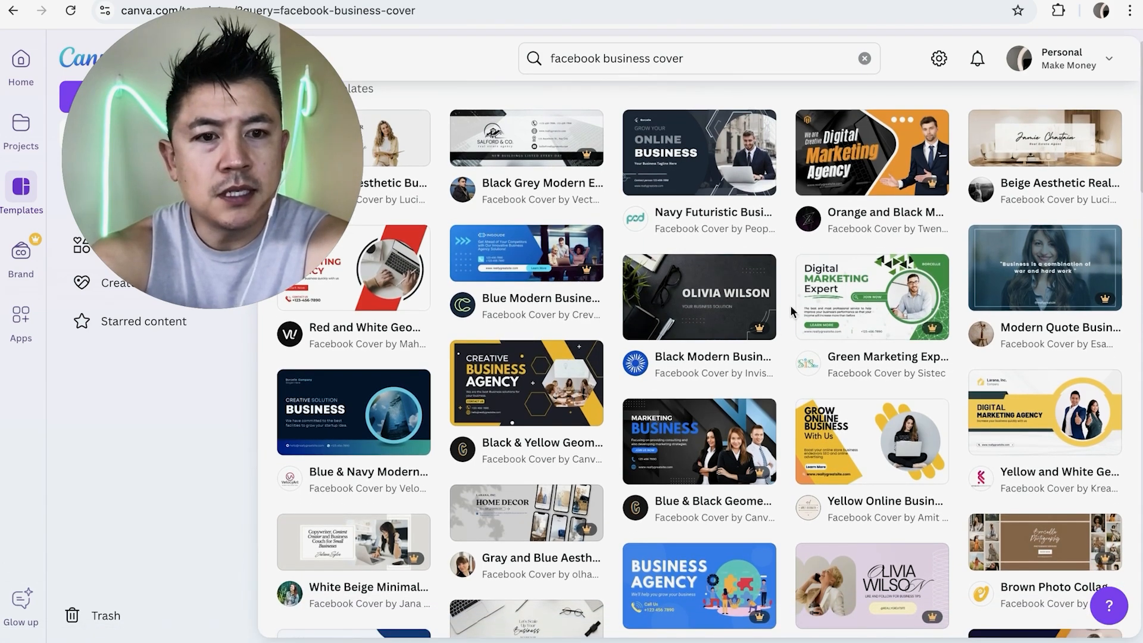
scroll(790, 305, down, 2)
scroll(791, 305, up, 3)
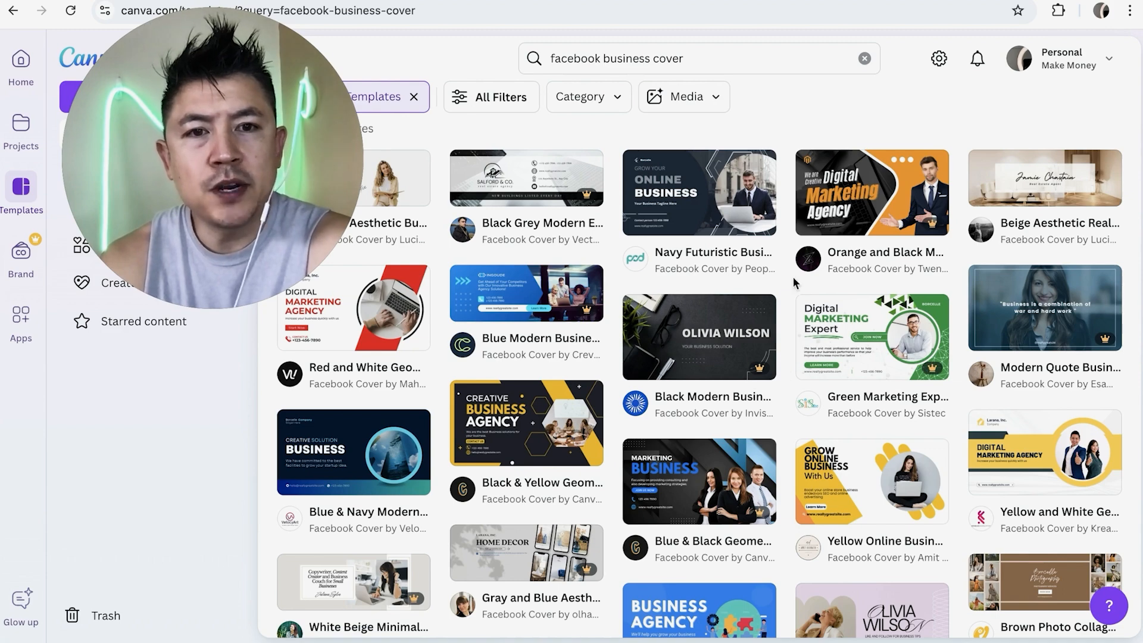
- Filter the template results by price to show only Free templates
click(480, 106)
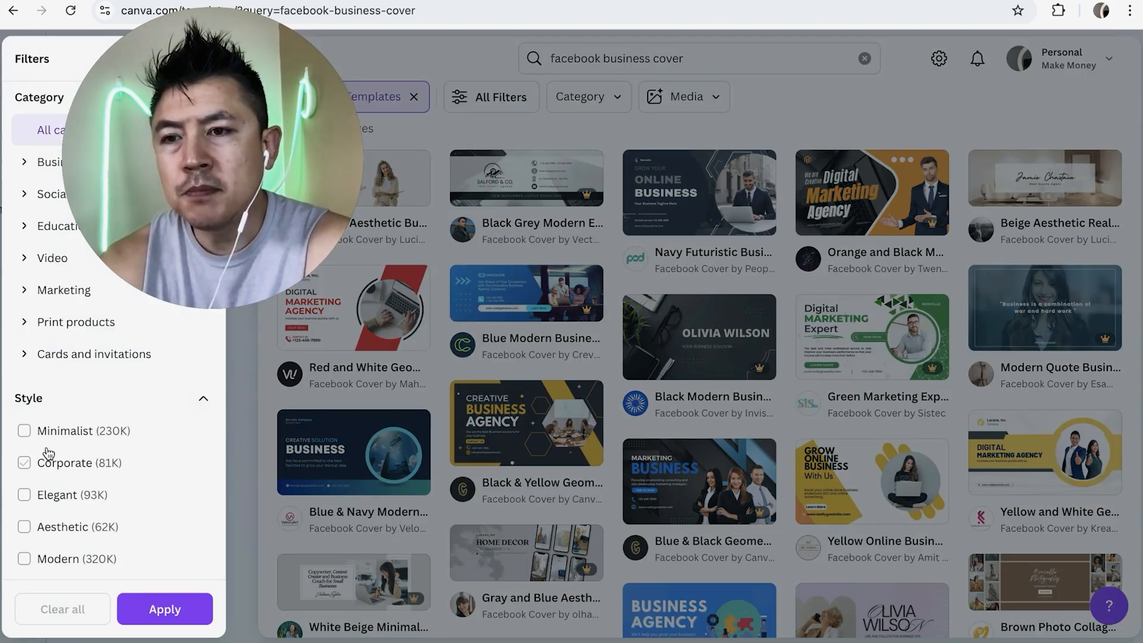
scroll(48, 454, down, 10)
click(51, 441)
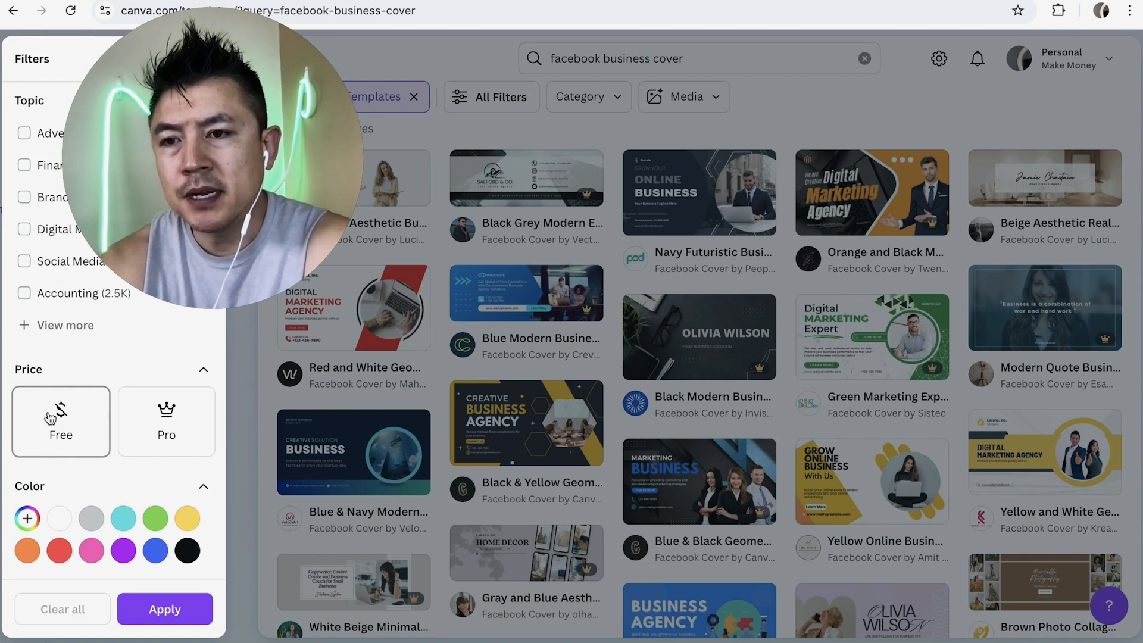
click(164, 609)
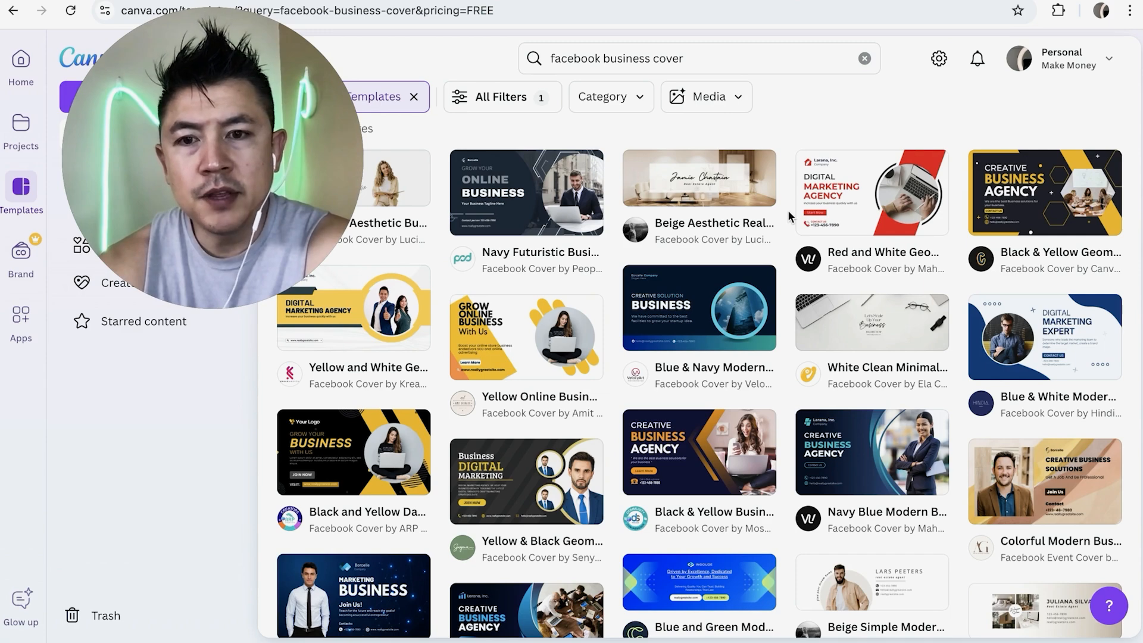
- Browse the free templates and open the Yellow and Purple Business Management Facebook Cover
scroll(787, 214, down, 1)
scroll(787, 215, down, 2)
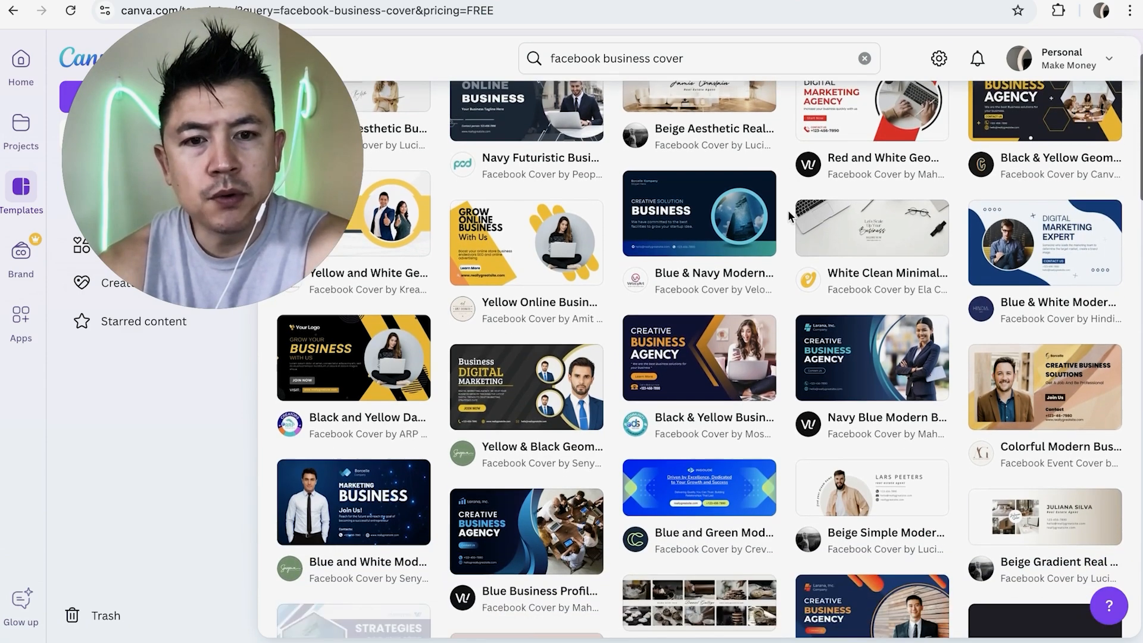
scroll(787, 209, down, 3)
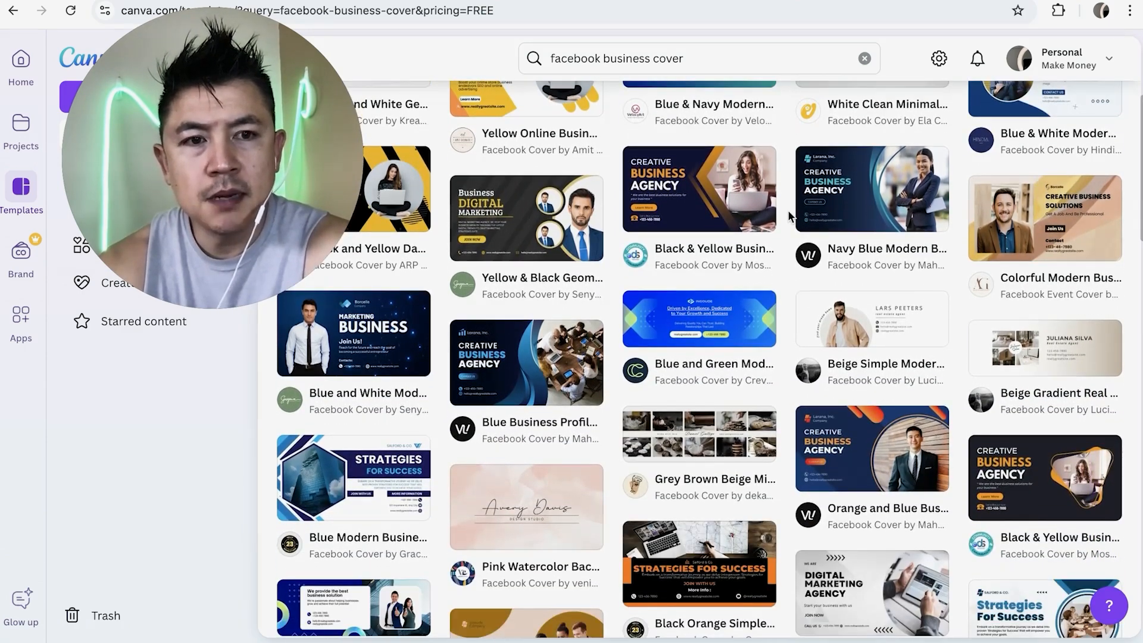
scroll(789, 214, down, 5)
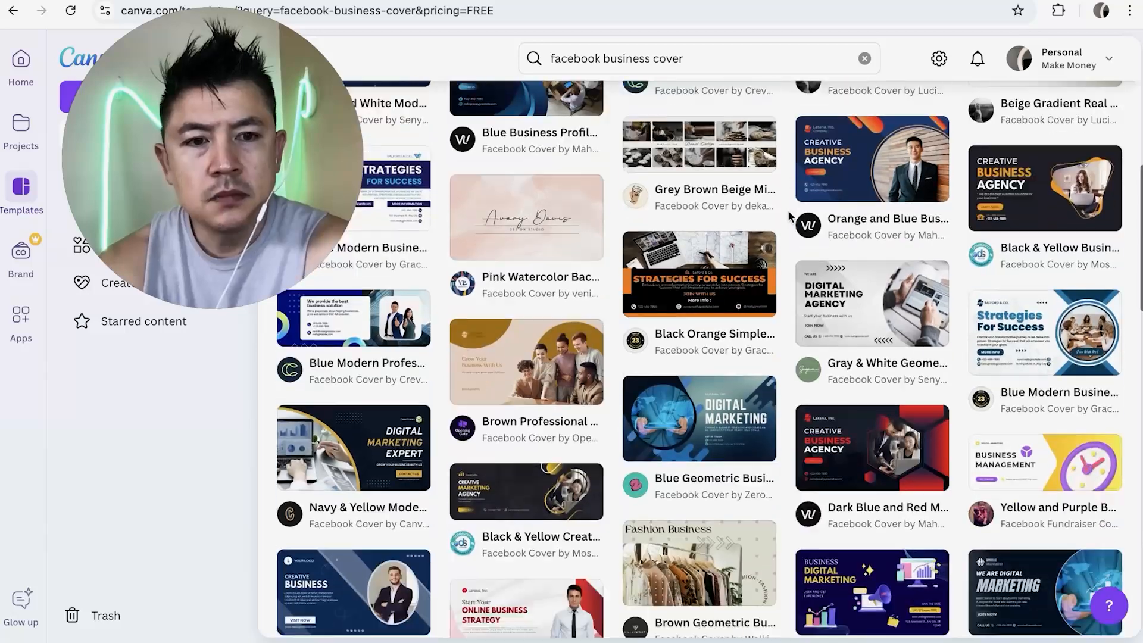
scroll(788, 215, down, 1)
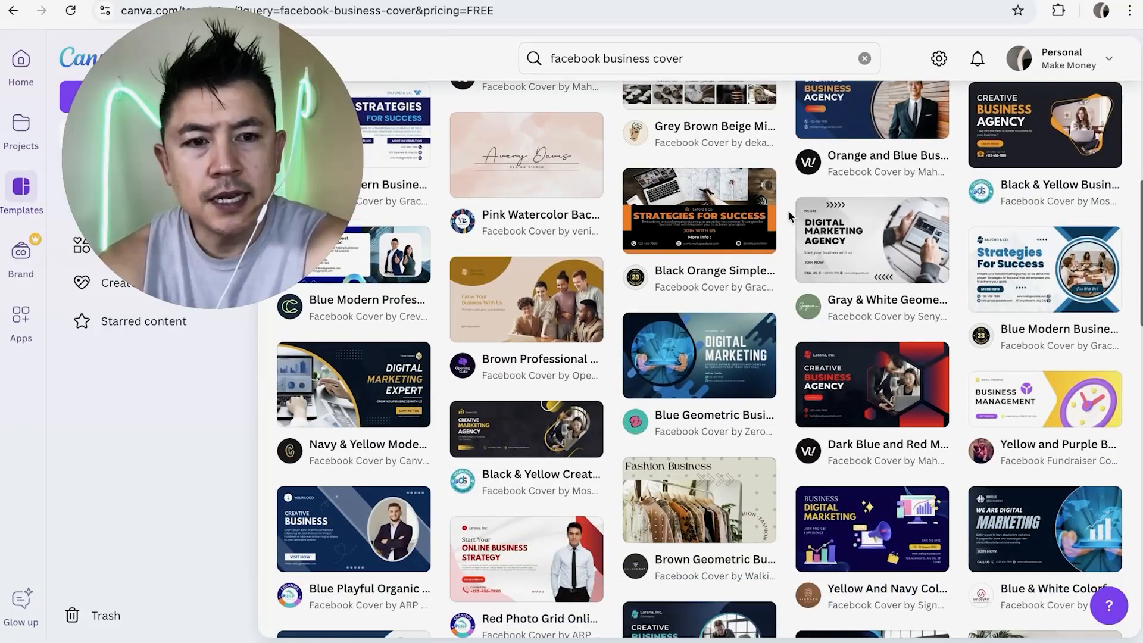
click(1003, 411)
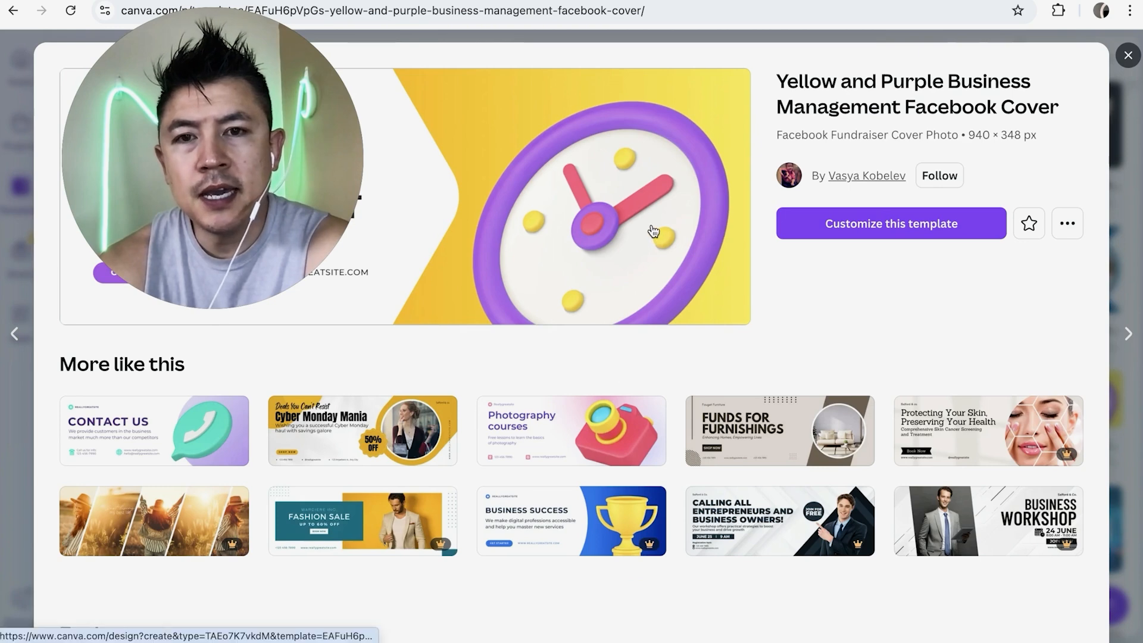
- Look over the similar templates, then start customizing the Yellow and Purple Business Management cover
scroll(650, 366, down, 1)
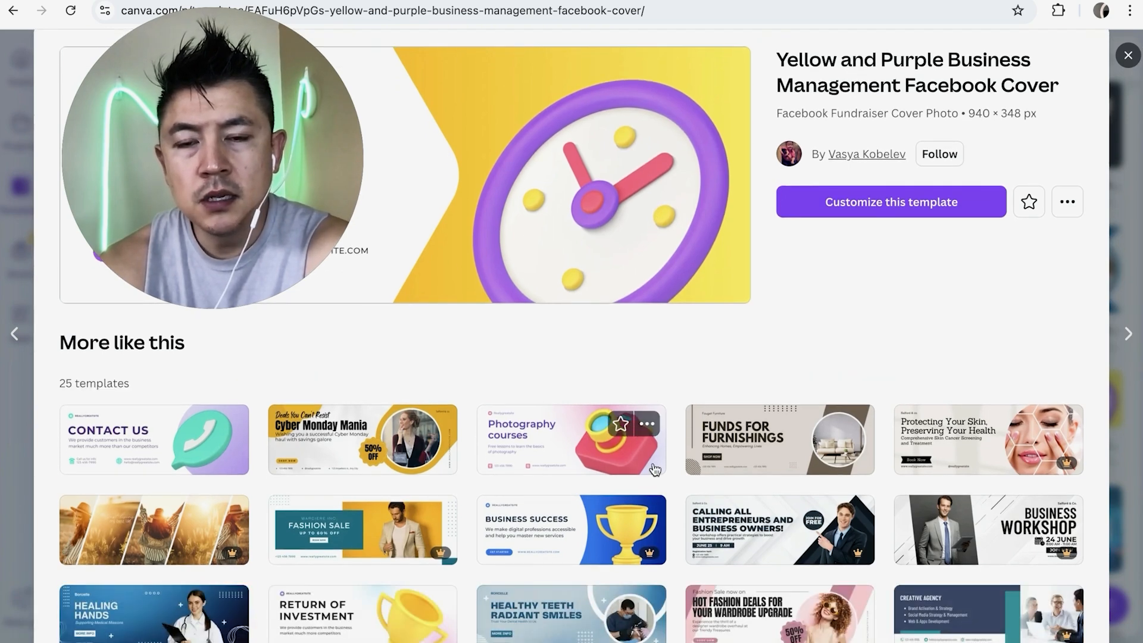
scroll(655, 470, down, 3)
scroll(655, 470, up, 2)
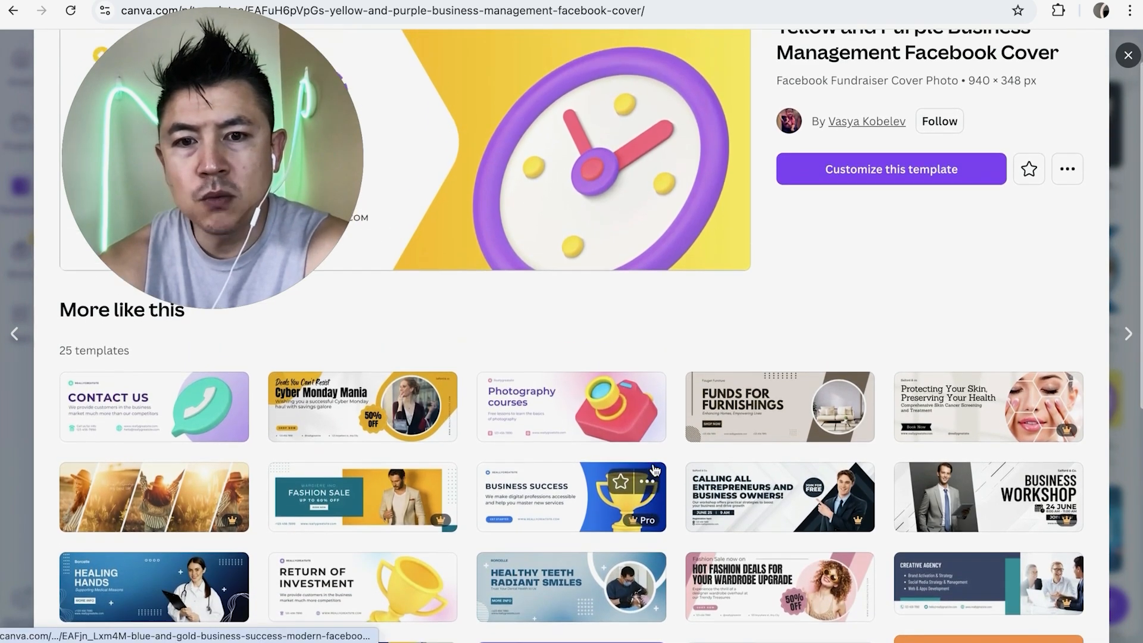
scroll(655, 470, up, 2)
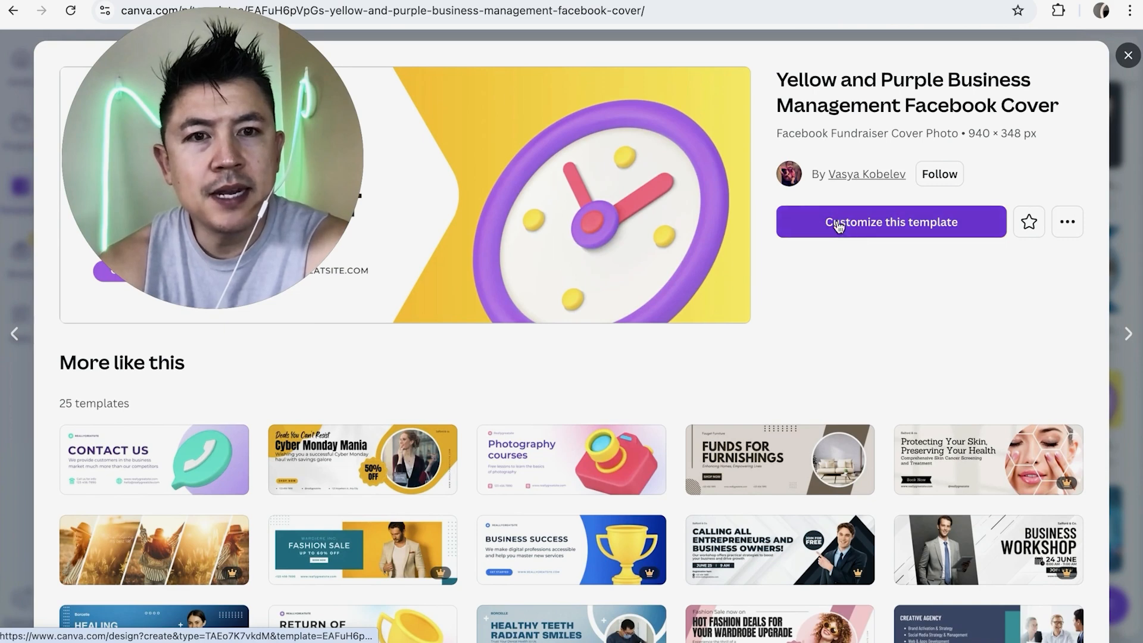
click(879, 224)
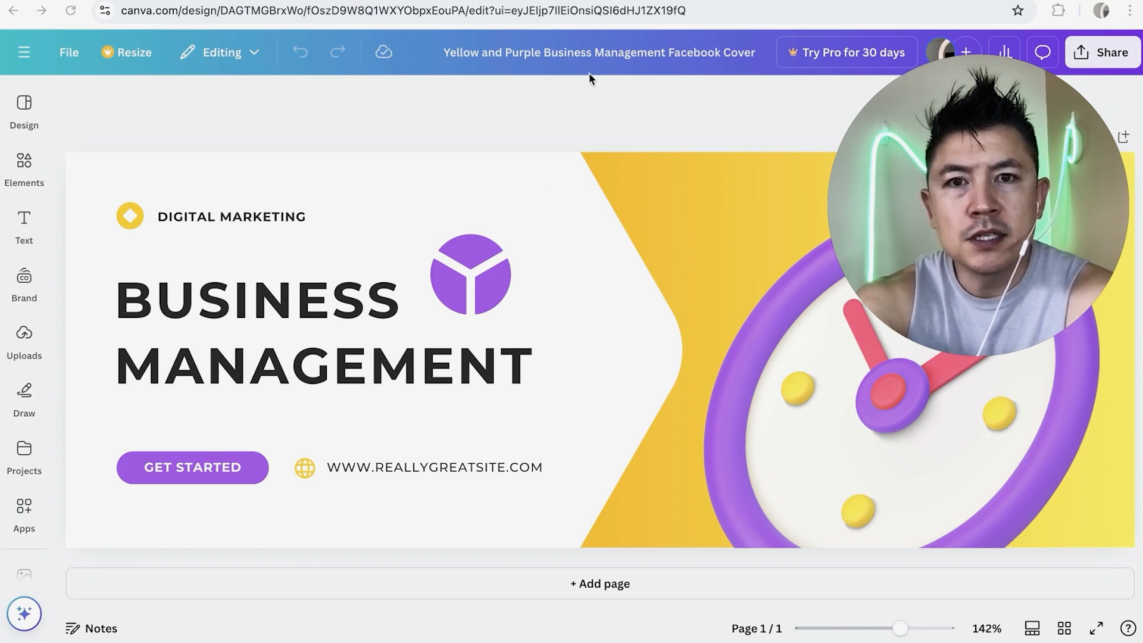
- Rename the design as "Facebook Business Cover" followed by the owner's first name
click(568, 54)
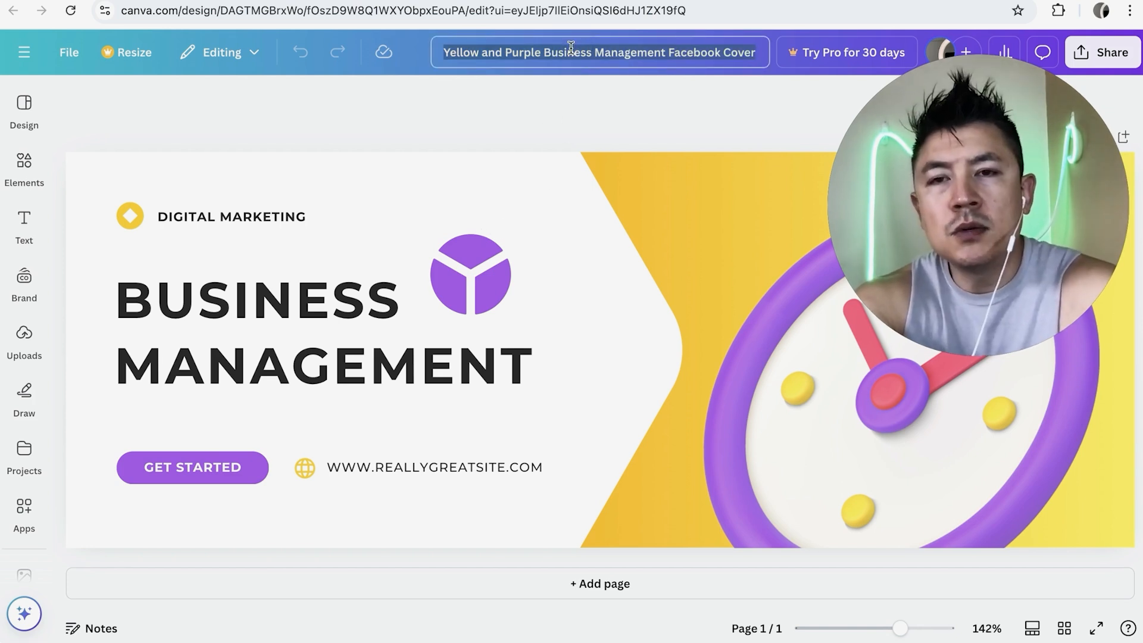
text(Facebook Business C)
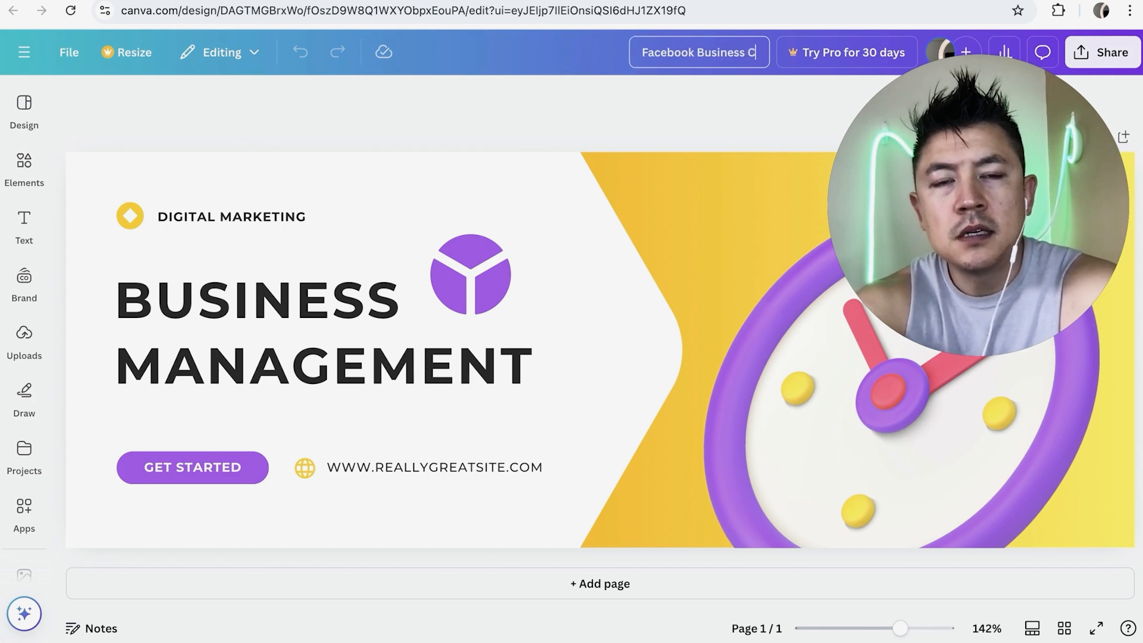
text(over Anthony)
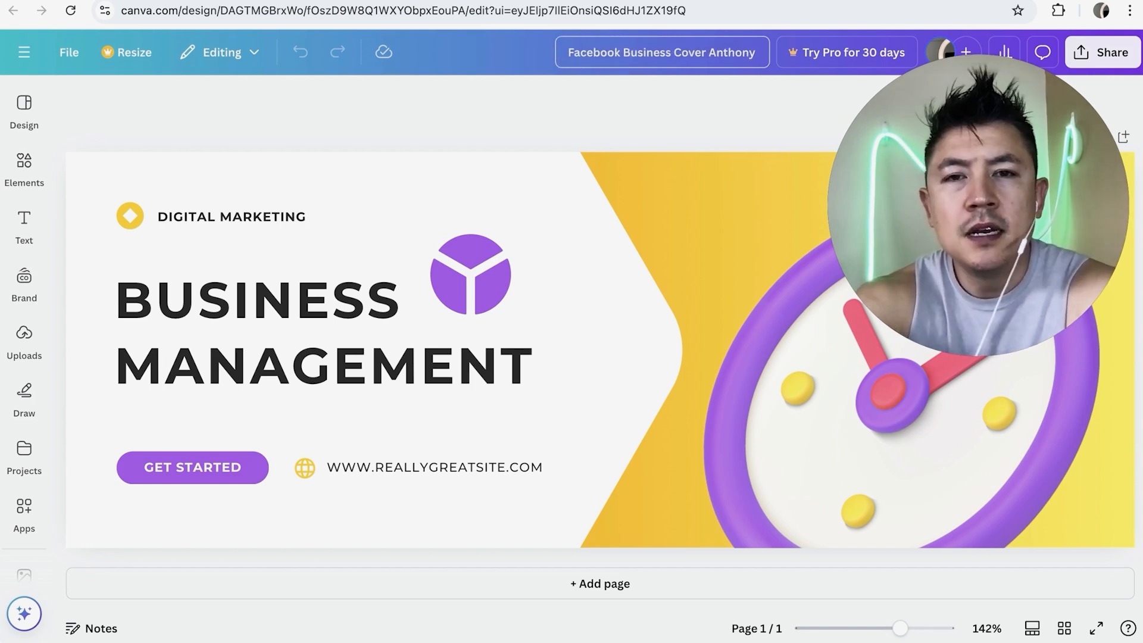
click(531, 91)
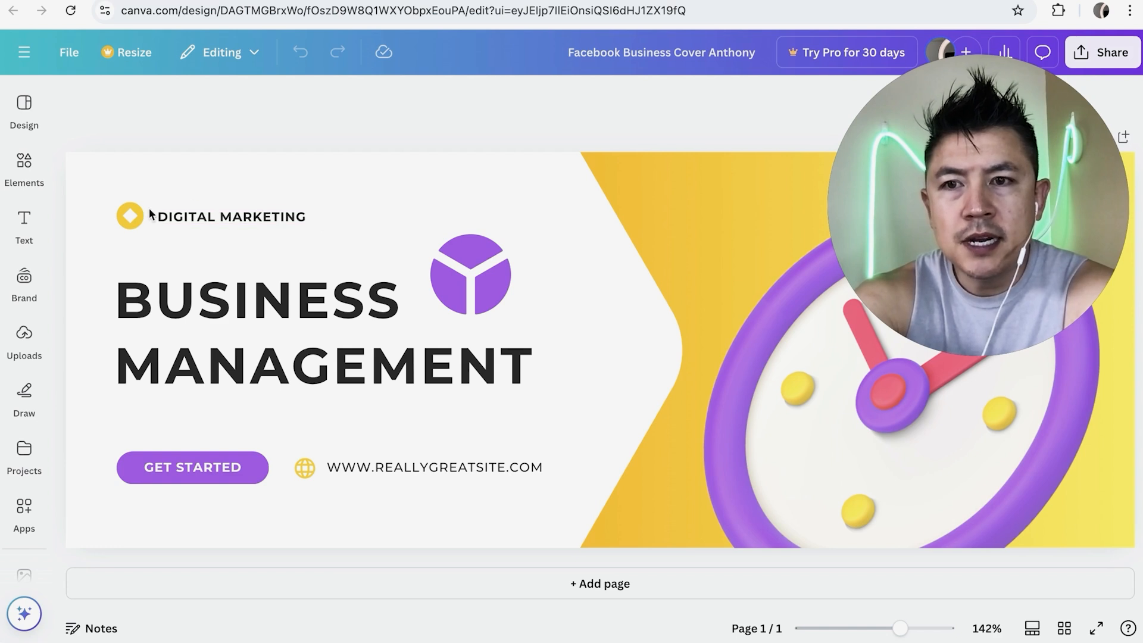
click(415, 469)
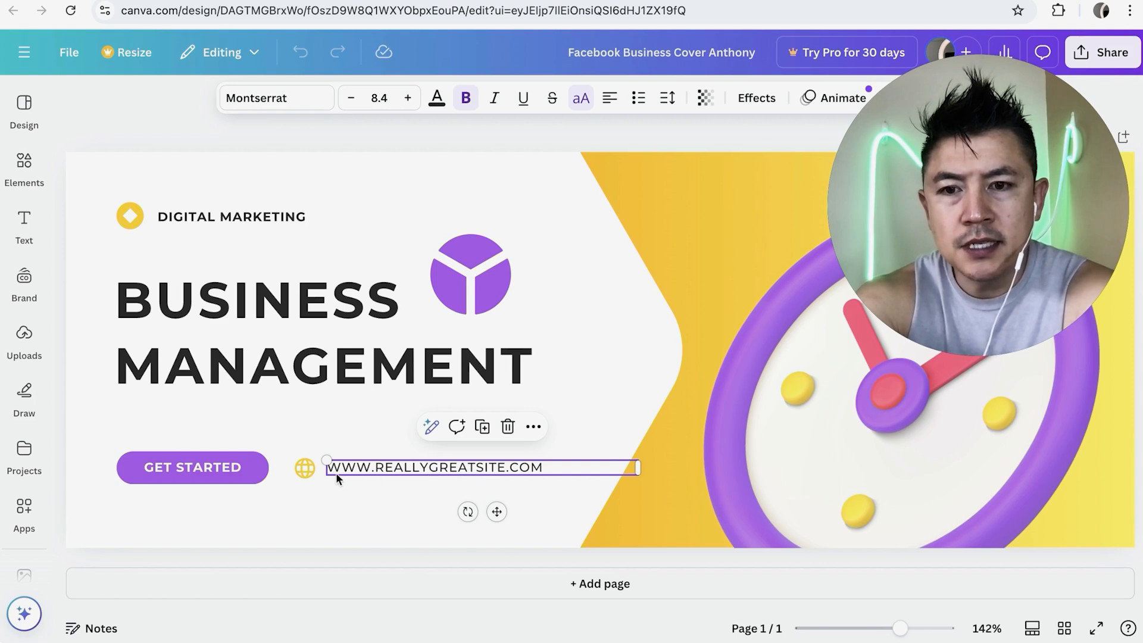
double_click(422, 467)
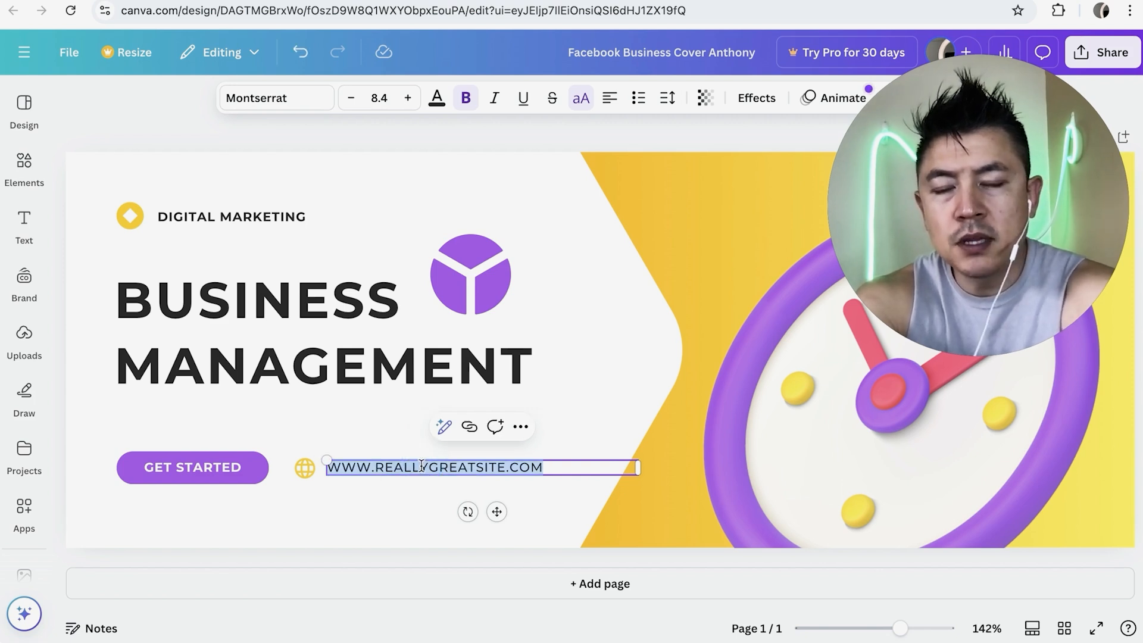
text(WWW.)
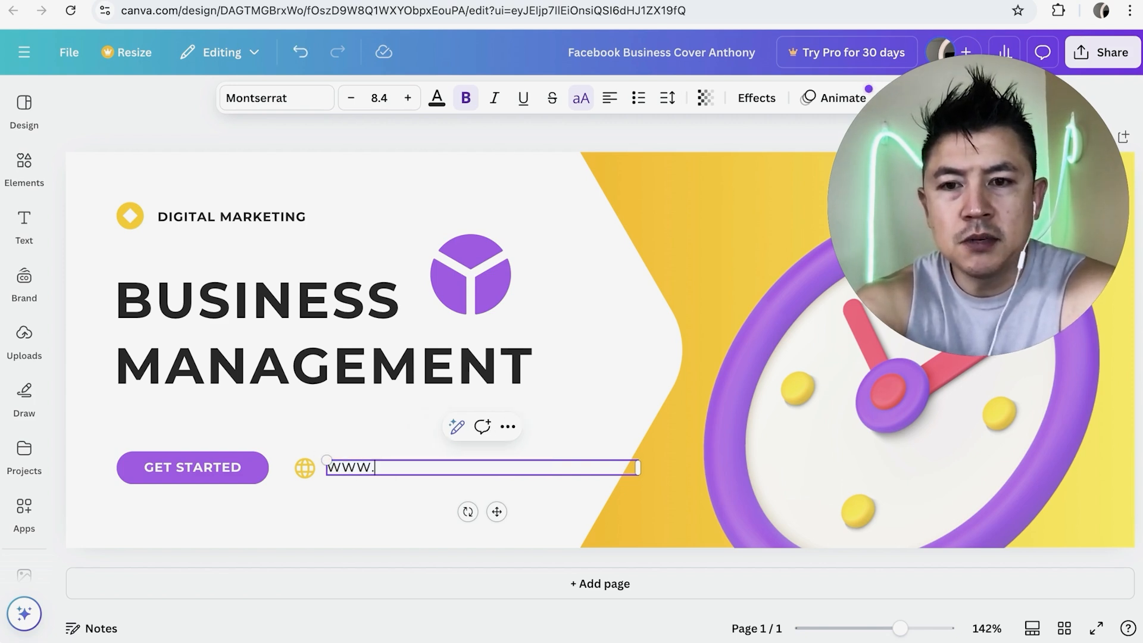
text(YOUTUBE.COM)
click(351, 426)
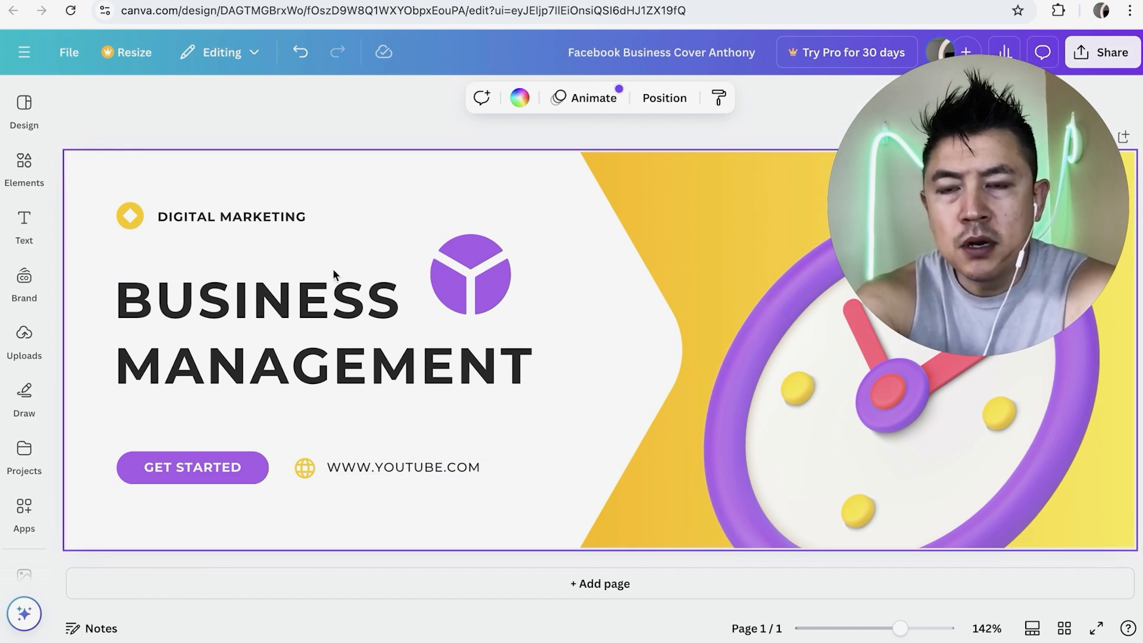
- Replace the large BUSINESS MANAGEMENT heading with YOUTUBE MARKETING
click(291, 303)
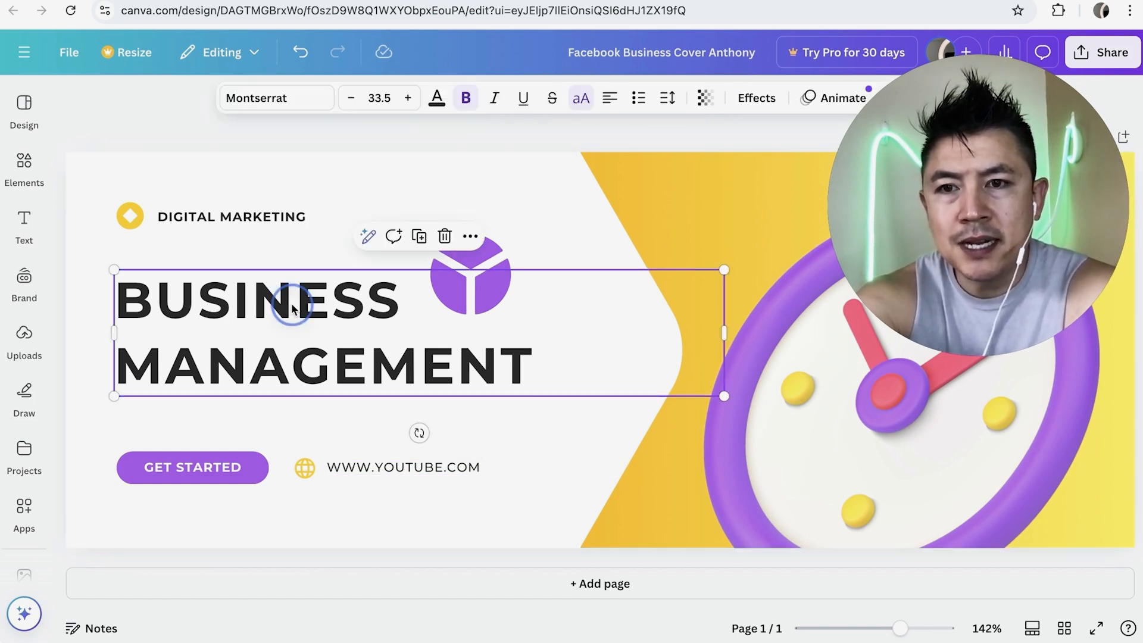
click(262, 302)
text(YOUT)
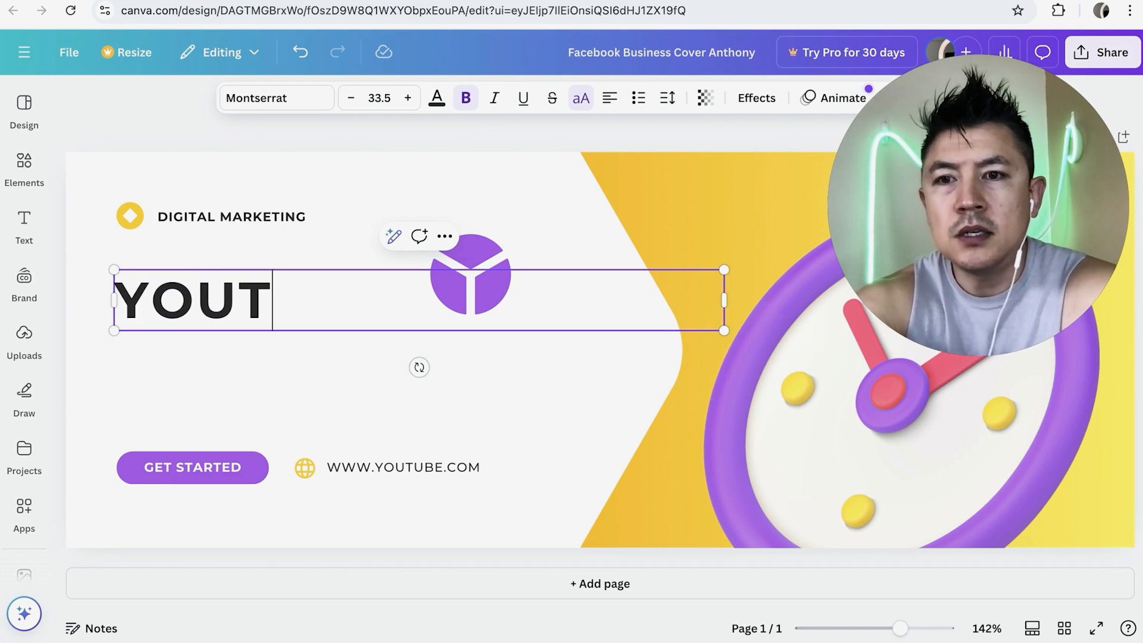
text(UBE MARKETING)
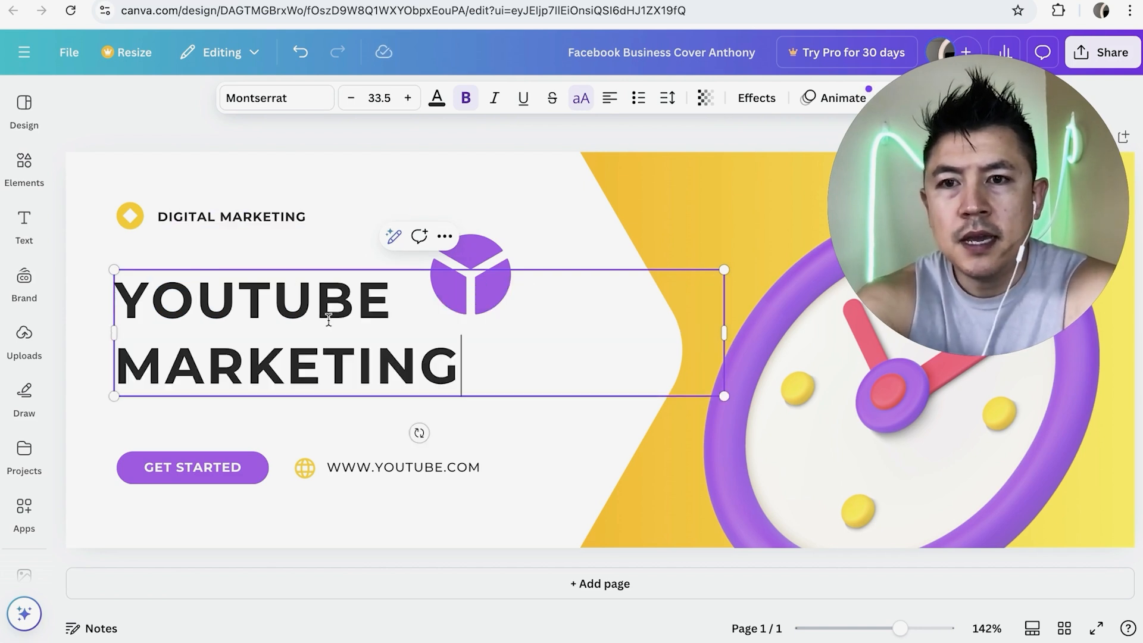
- Select the whole YOUTUBE MARKETING heading text and try the Holiday, Hatton and Roca One fonts on it
click(477, 367)
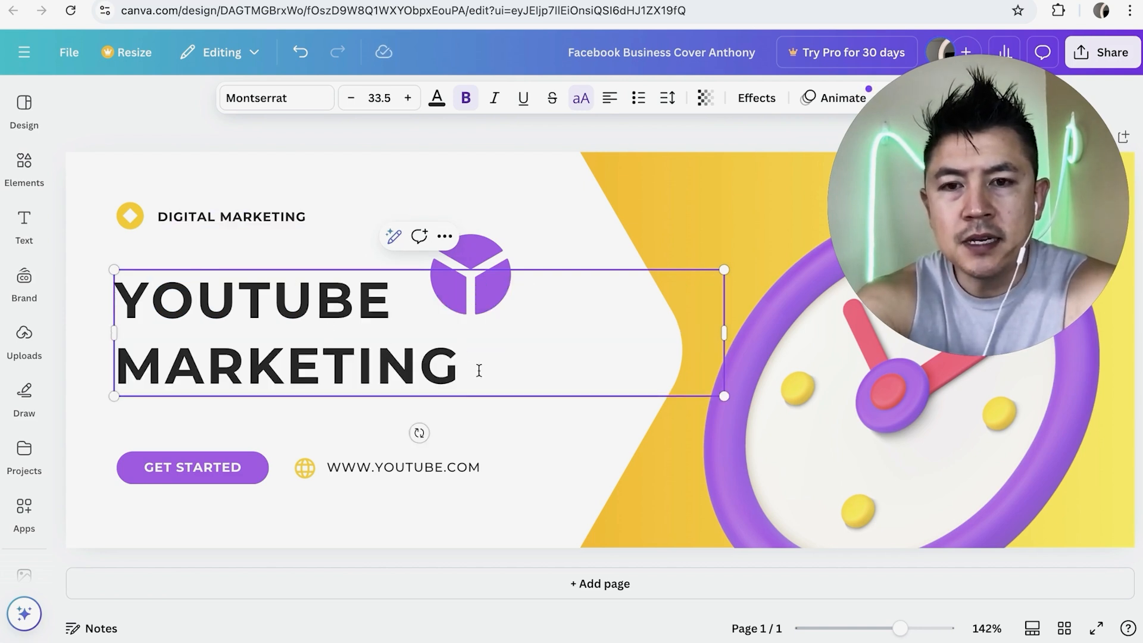
click(479, 370)
drag(479, 370, 95, 289)
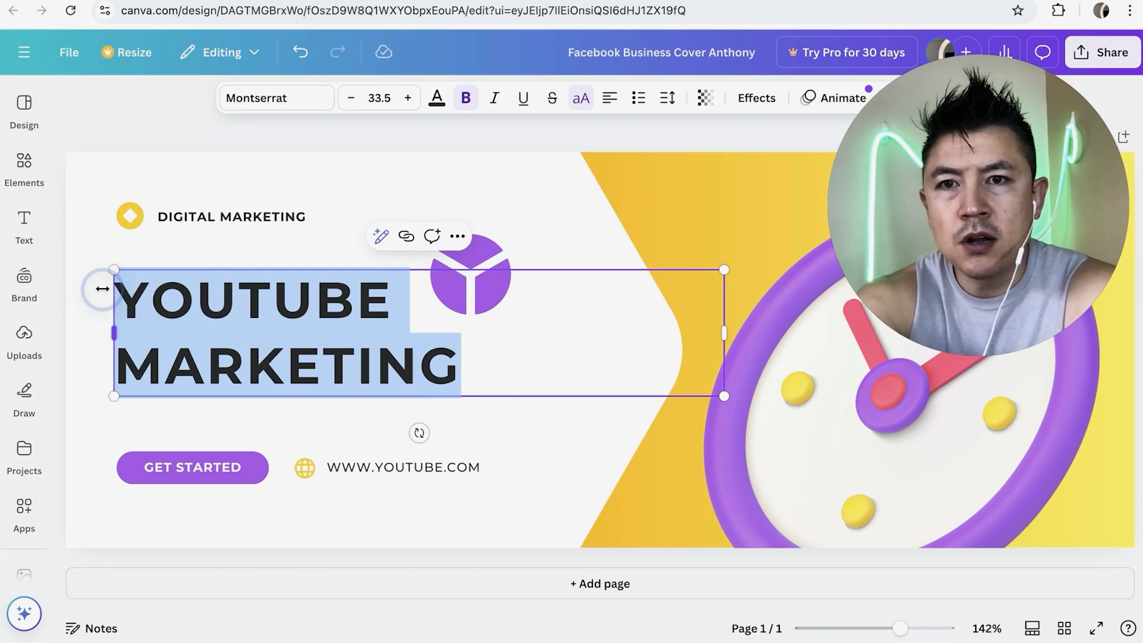
click(281, 100)
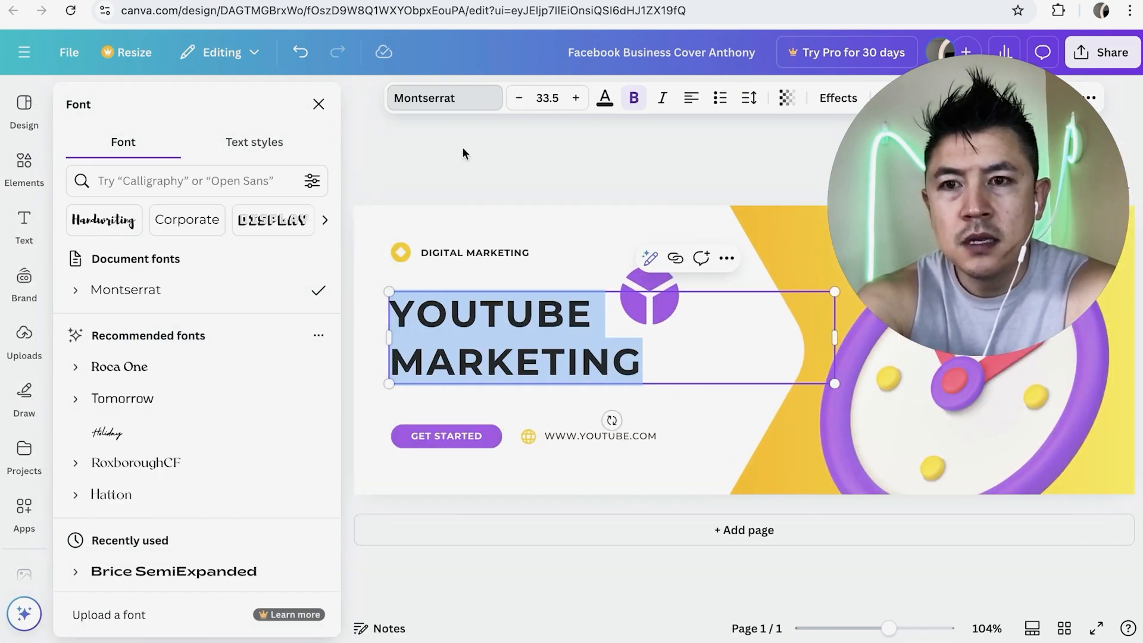
click(118, 434)
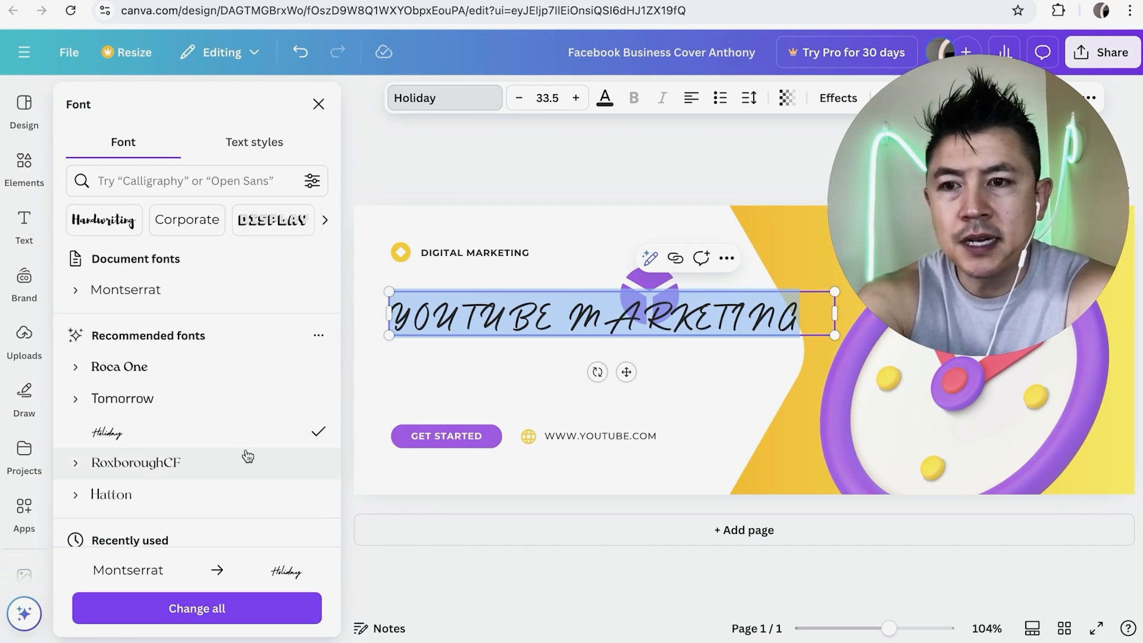
click(148, 496)
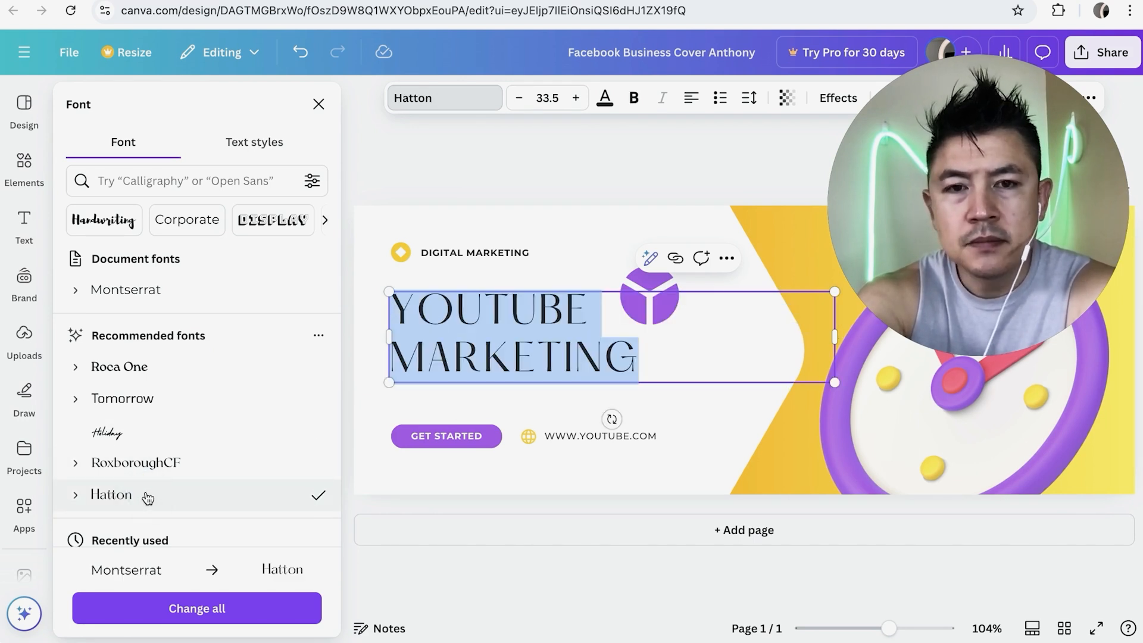
click(142, 370)
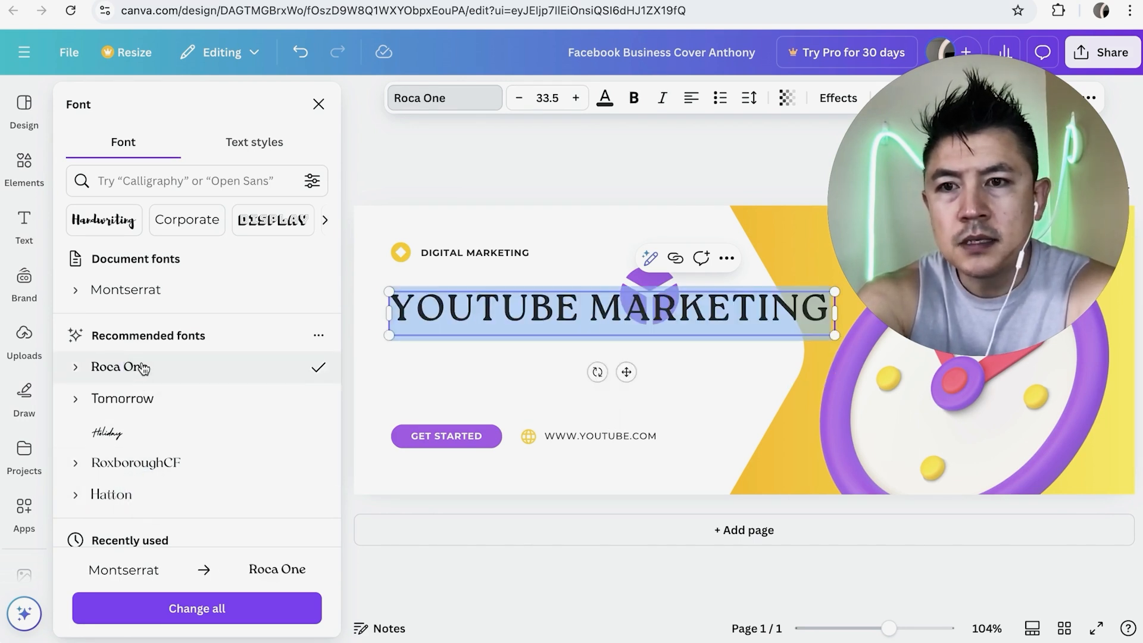
- Set the heading's font to Garet from the Corporate fonts and reselect the heading on the page
click(182, 220)
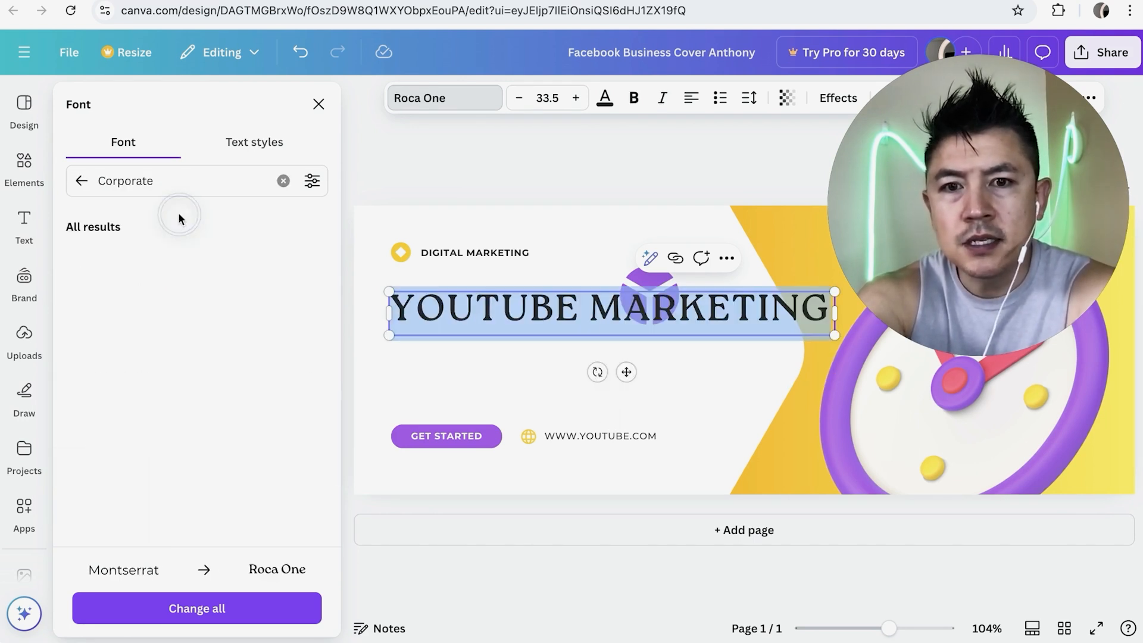
click(465, 369)
click(392, 305)
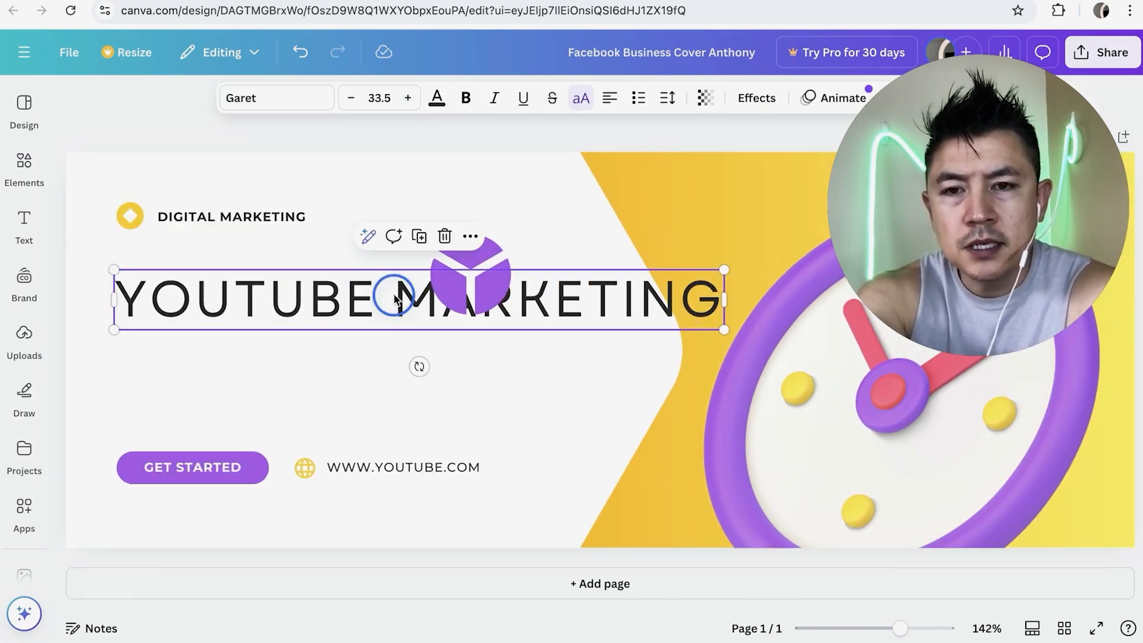
- Increase the font size of the whole YOUTUBE MARKETING heading to 35.5
click(397, 302)
key(ctrl+a)
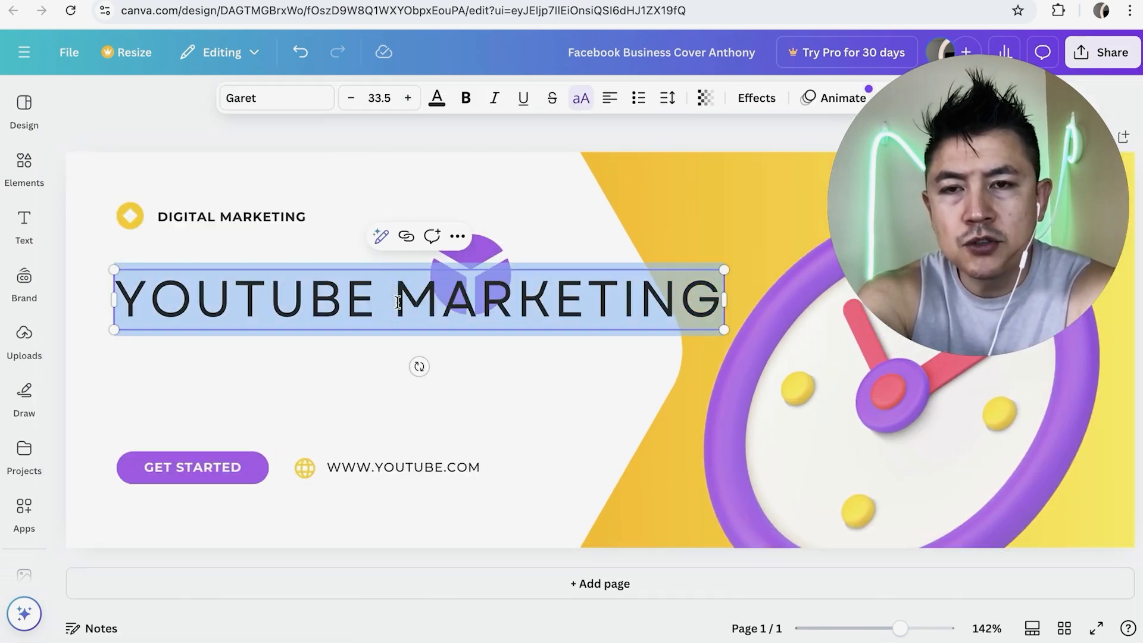
click(407, 100)
click(407, 100)
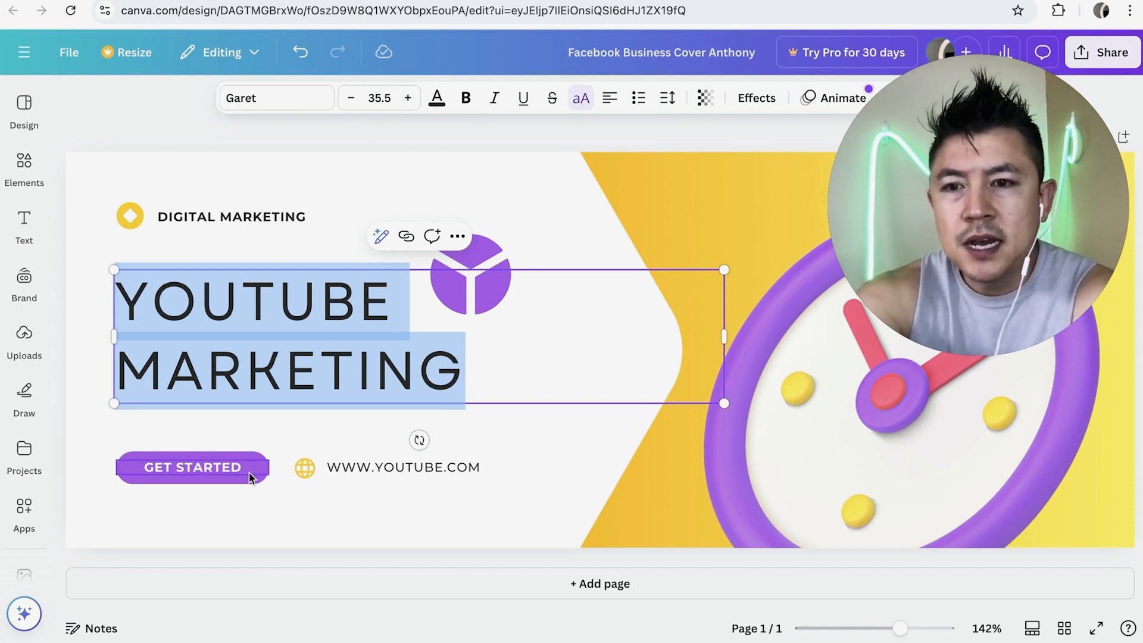
- Replace the GET STARTED text on the purple button with PROFESSIONAL
click(220, 472)
double_click(200, 467)
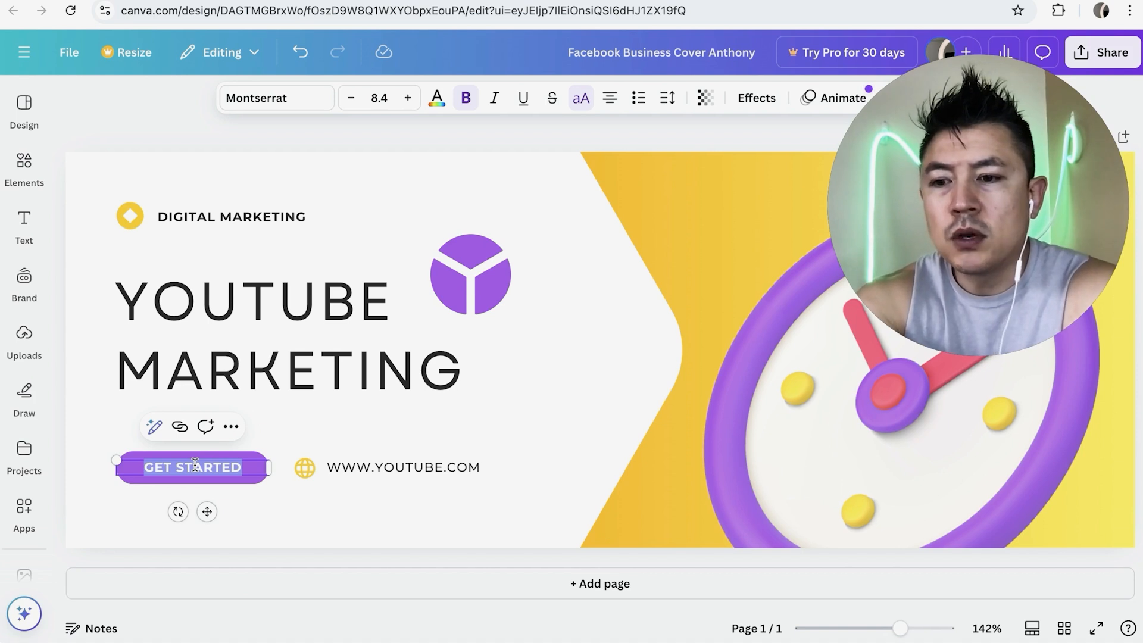
text(PROFESSIONAL)
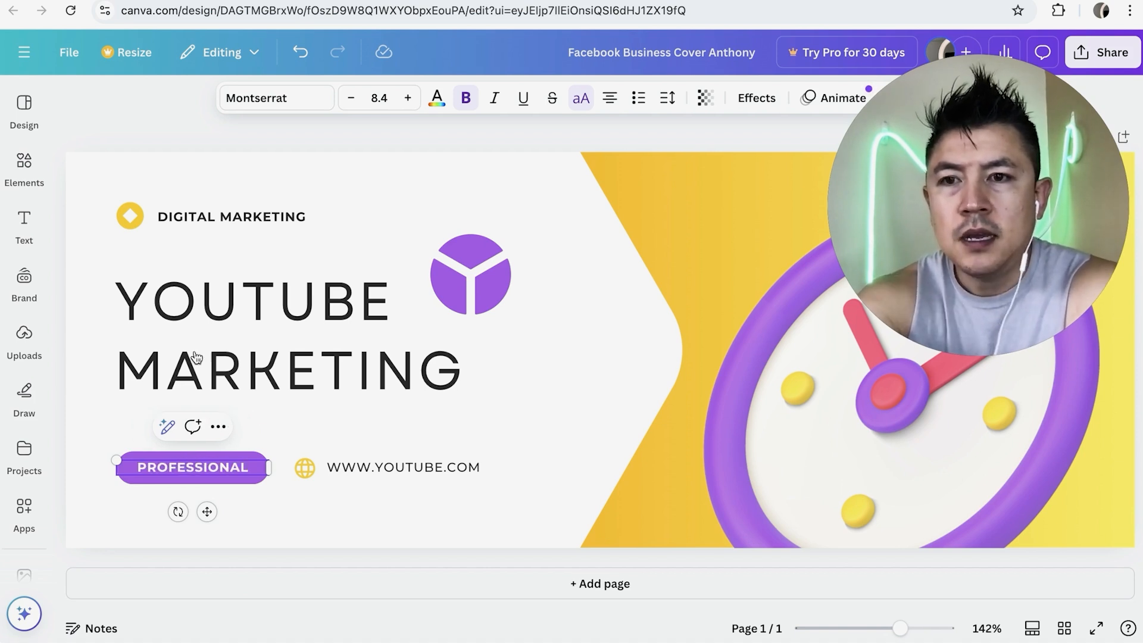
- Replace the DIGITAL MARKETING text above the heading with BEST TACOS IN TOWN
click(207, 223)
double_click(196, 219)
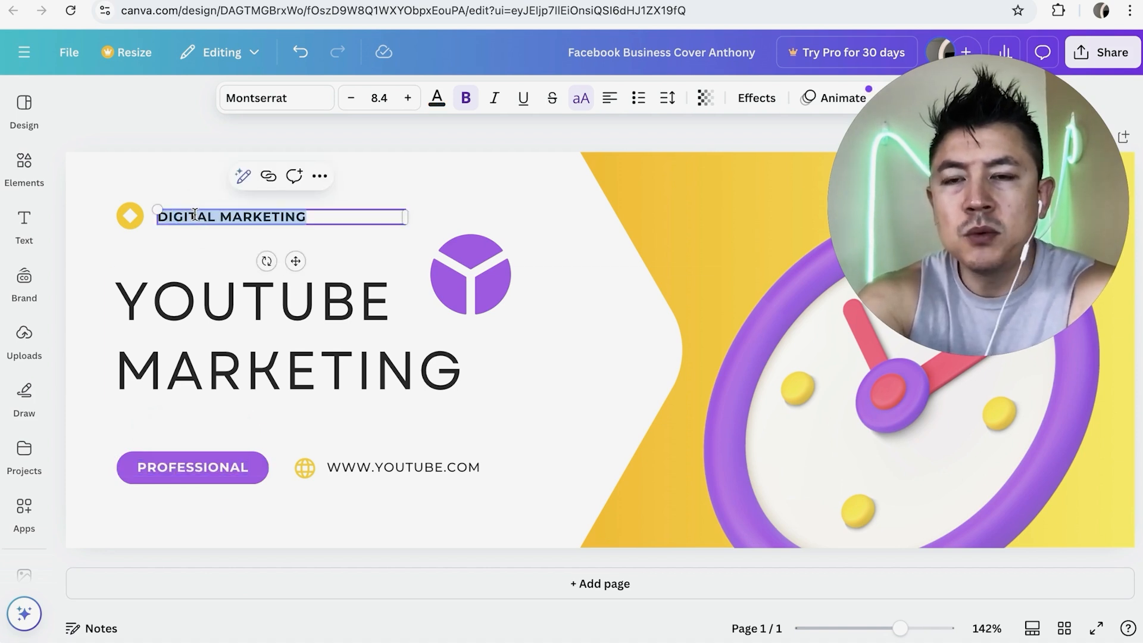
text(BEST TACOS IN)
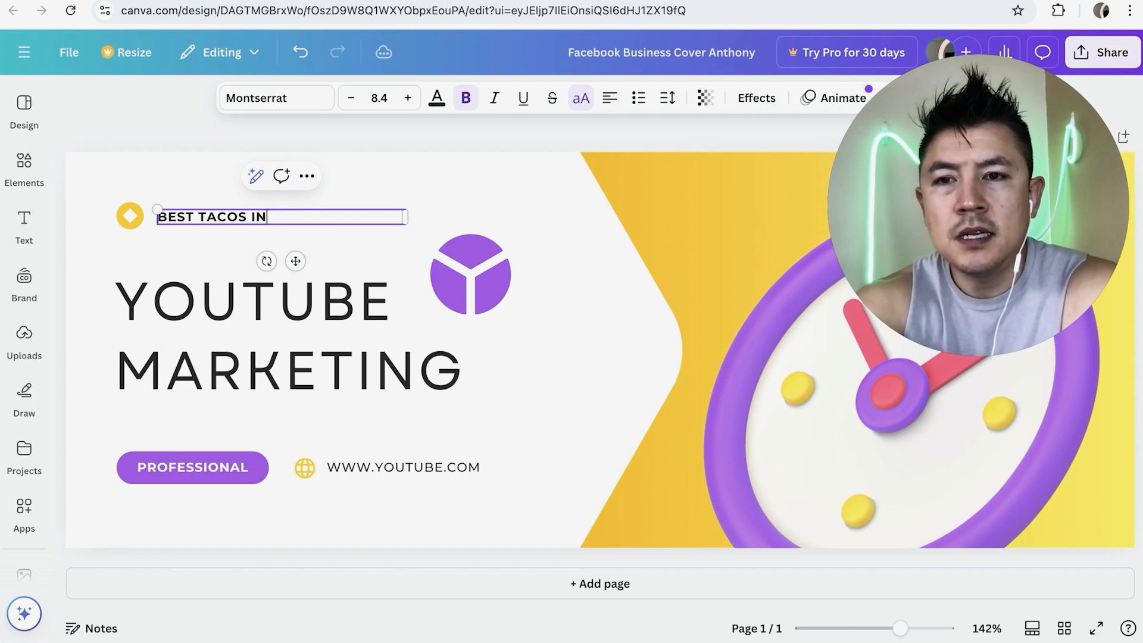
text( TOWN)
- Change the purple round logo graphic near the heading to light green from the default solid colors
click(476, 253)
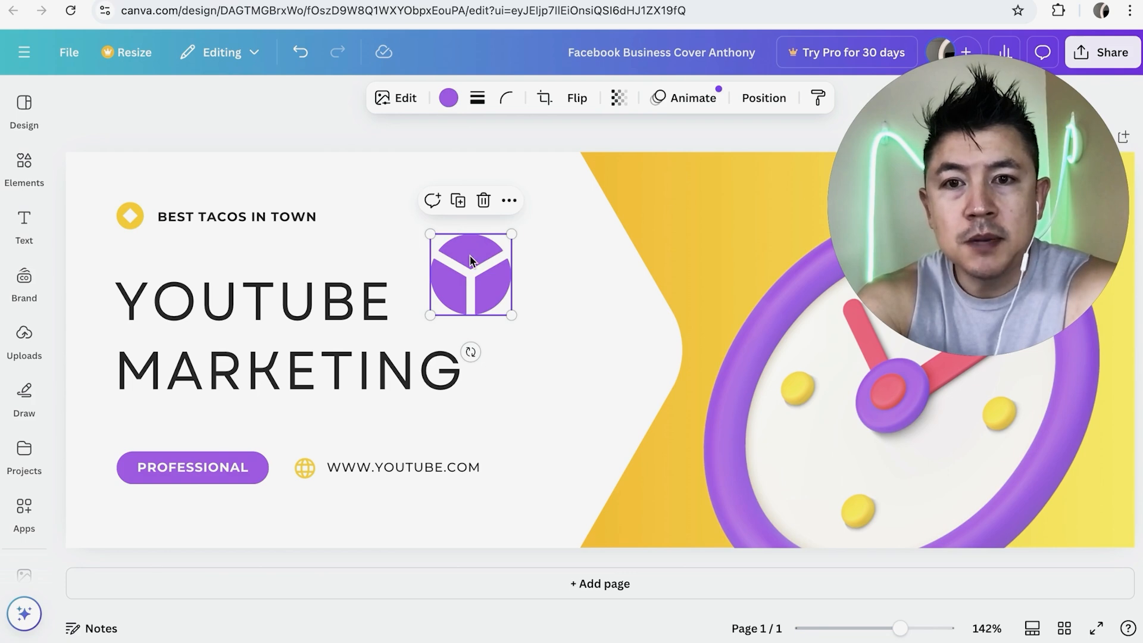
click(448, 98)
scroll(198, 441, down, 2)
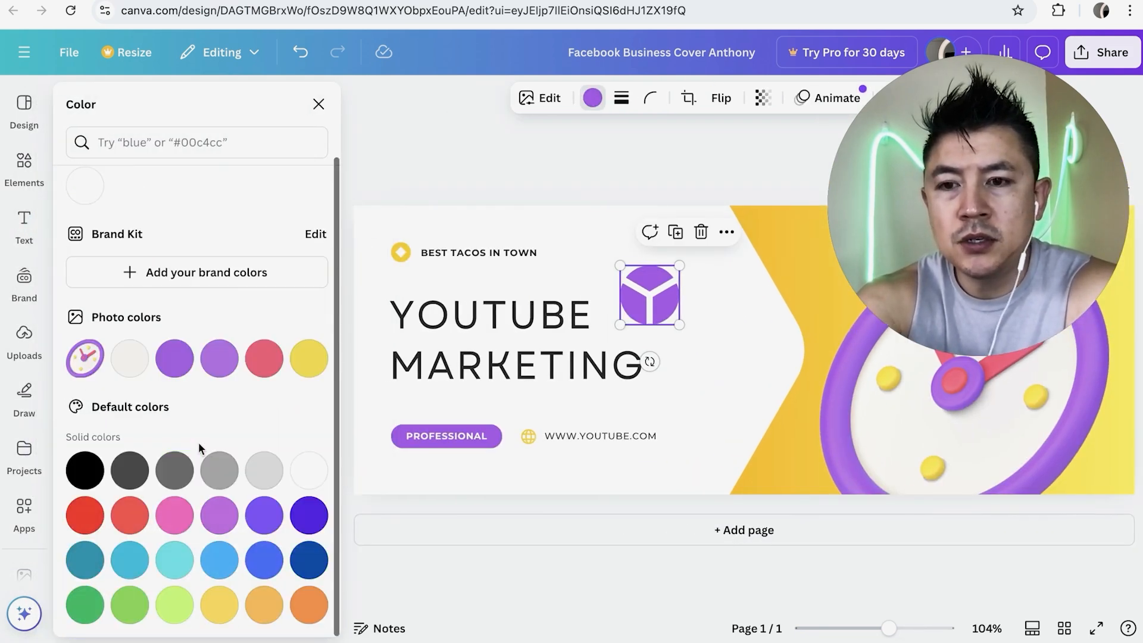
click(129, 602)
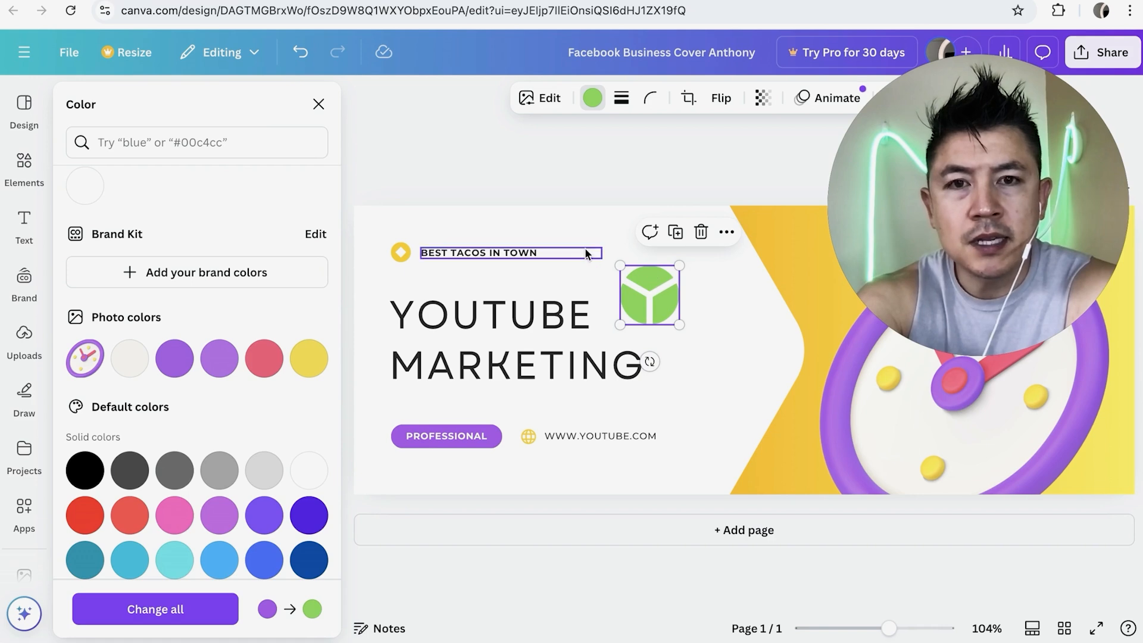
click(318, 104)
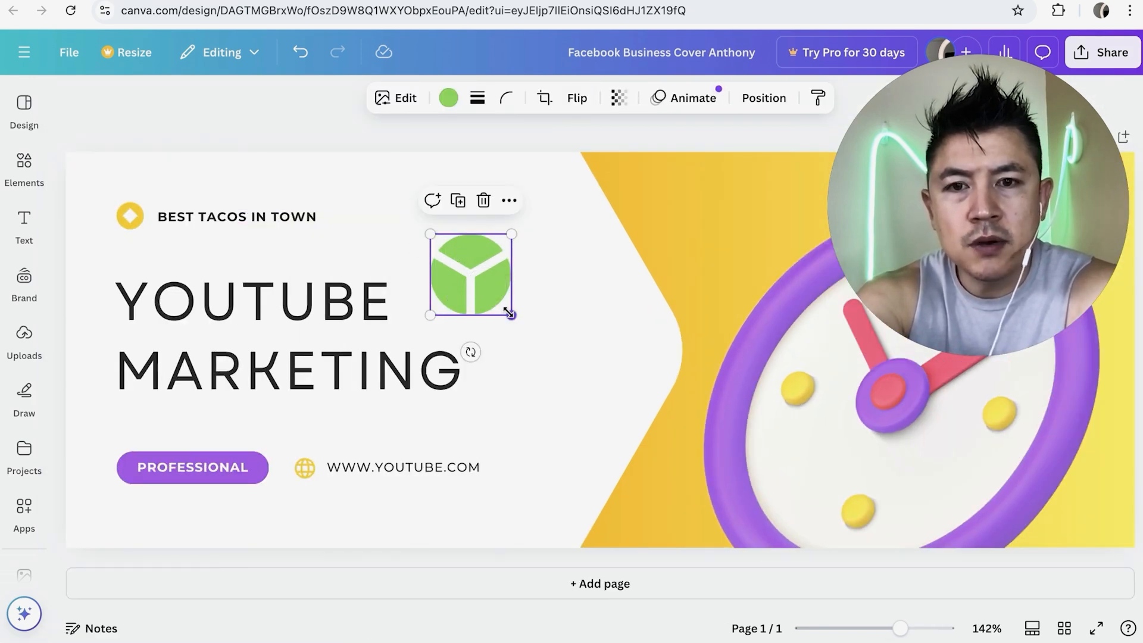
- Enlarge the green round logo and position it directly beside the word YOUTUBE in the heading
mouse_move(508, 311)
mouse_down()
mouse_move(563, 349)
mouse_move(495, 299)
mouse_up()
click(352, 244)
click(465, 271)
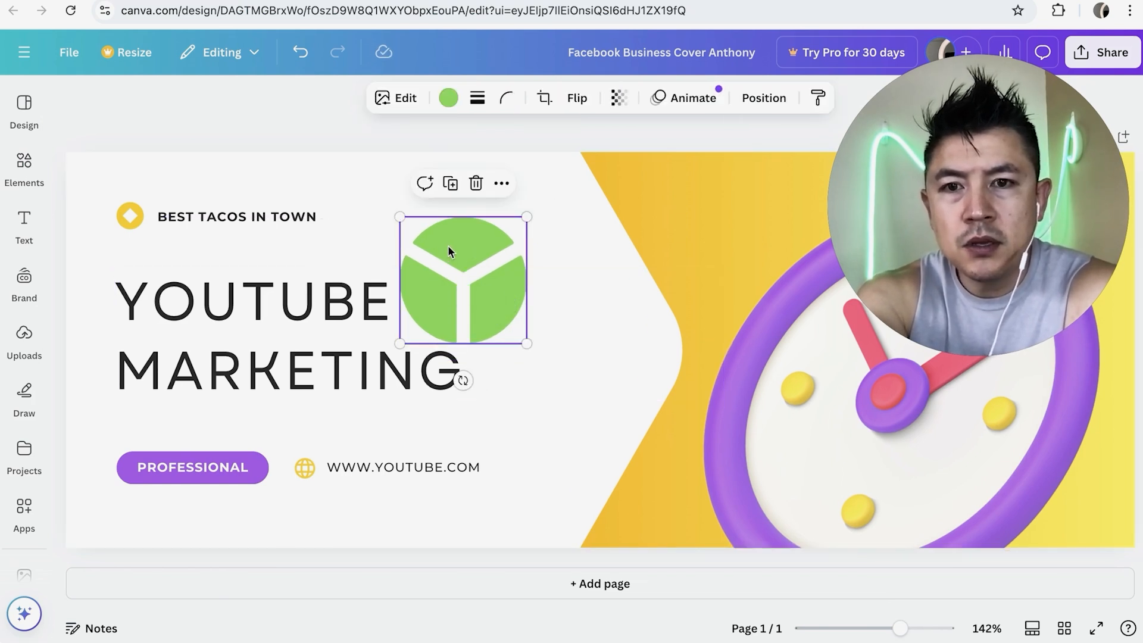
drag(447, 247, 467, 268)
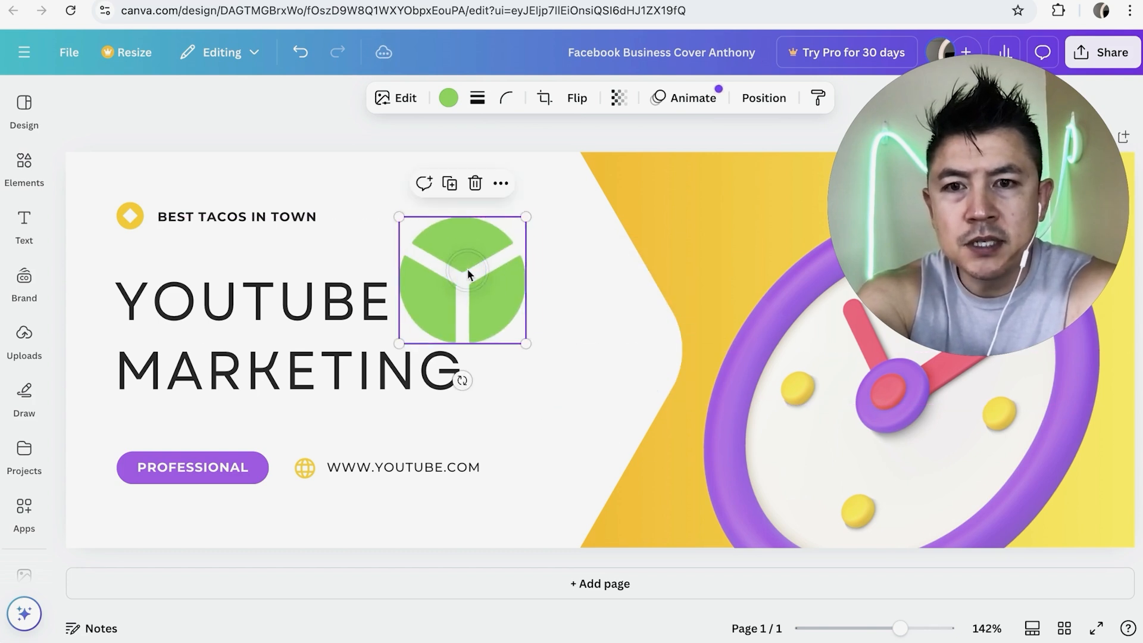
click(614, 419)
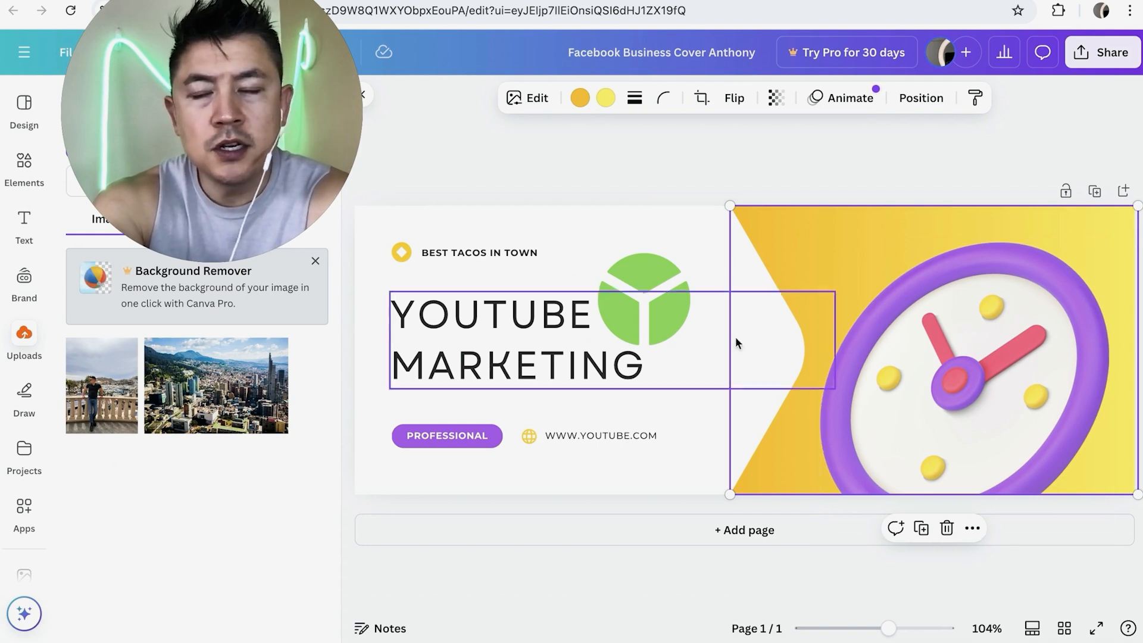
- Try replacing the purple clock image with the uploaded photo of the man at the balcony
click(24, 338)
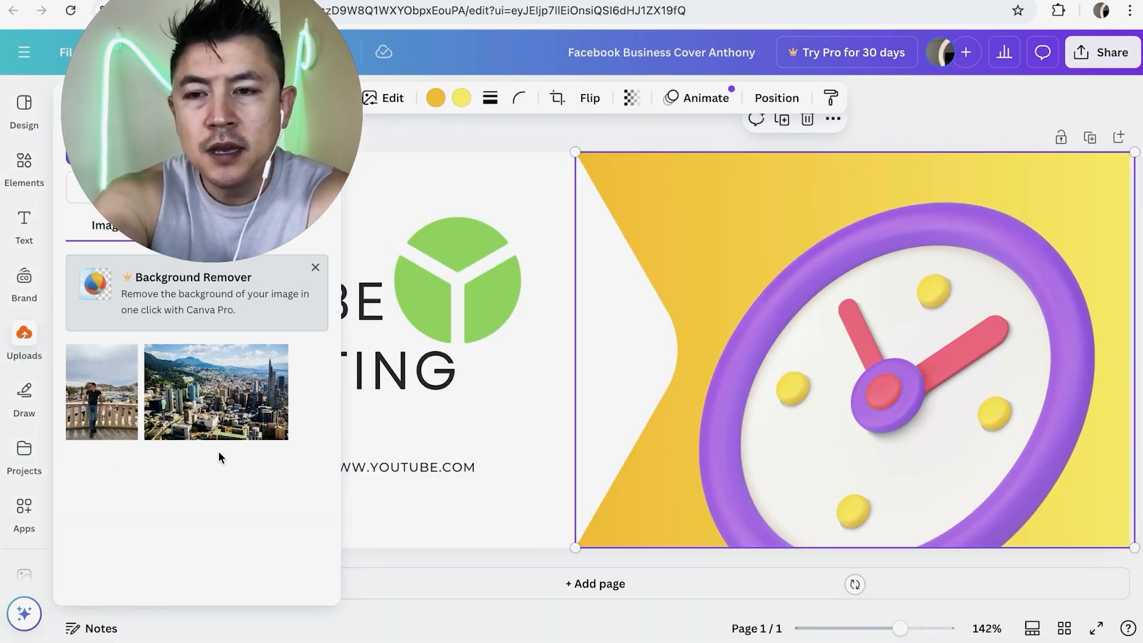
drag(109, 425, 747, 309)
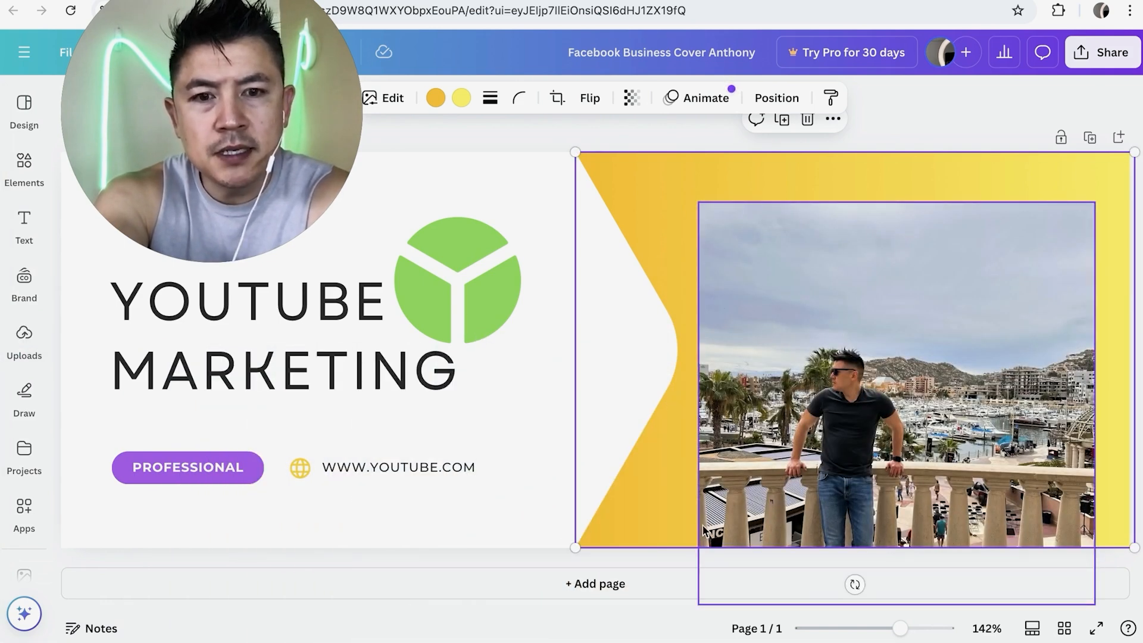
click(789, 223)
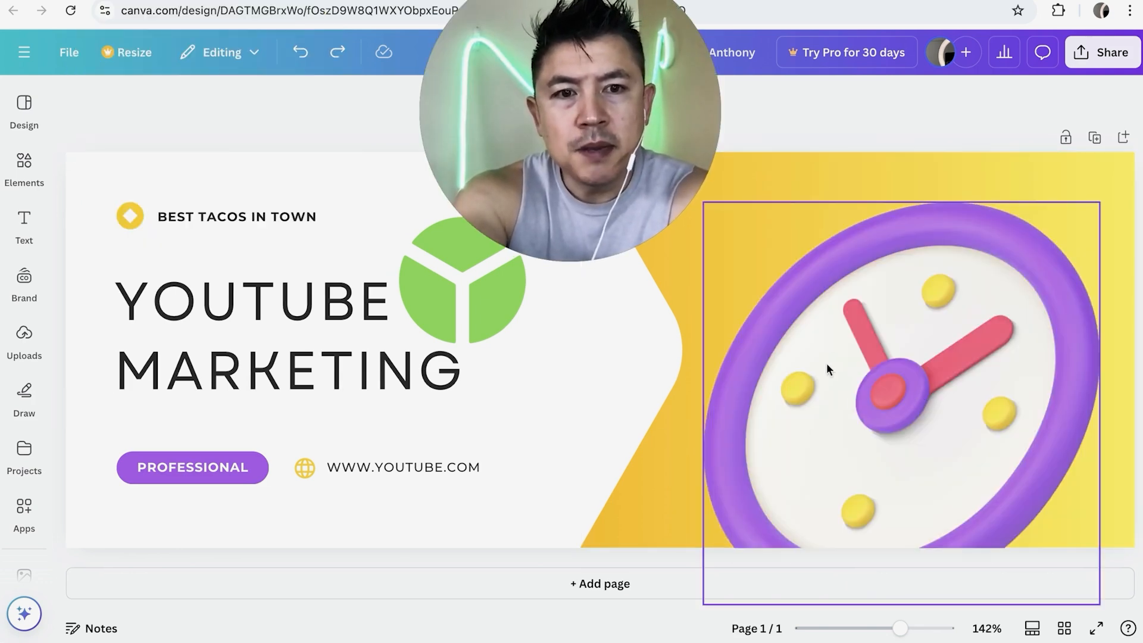
- Delete the purple clock image from the yellow area
click(869, 347)
key(Delete)
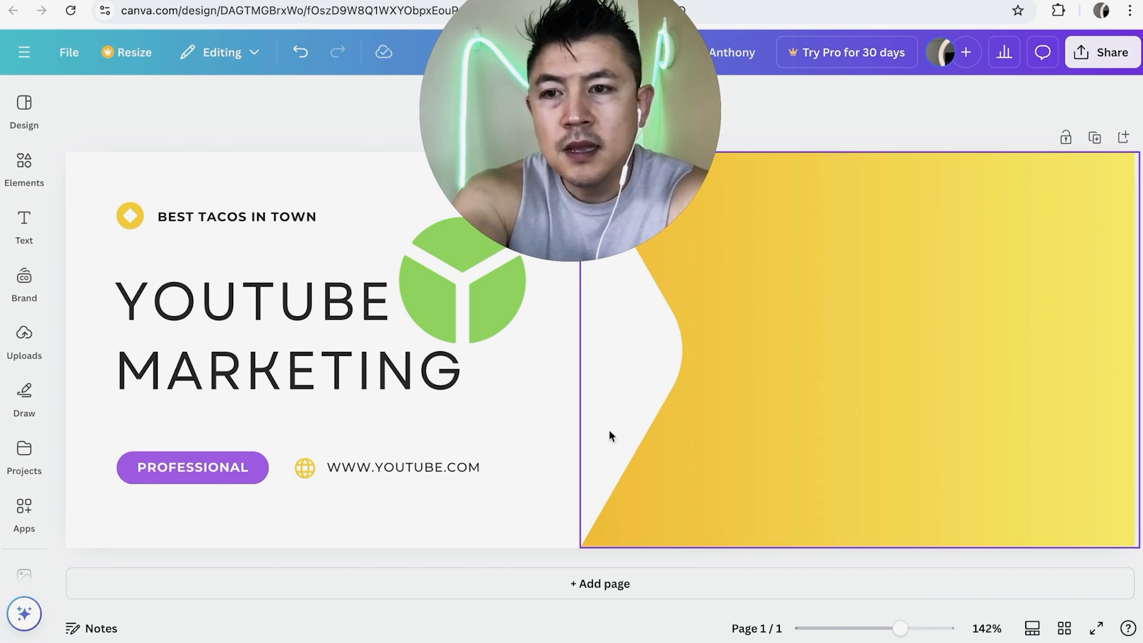
- Browse the full frames collection and place the first Blob frame on the yellow area
click(27, 106)
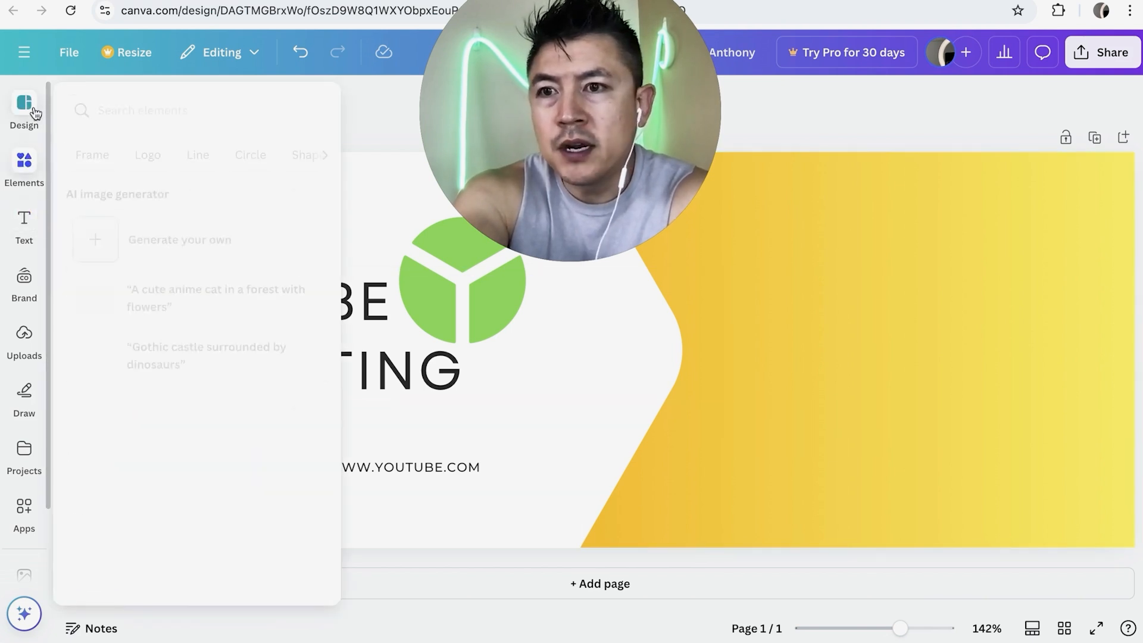
click(26, 158)
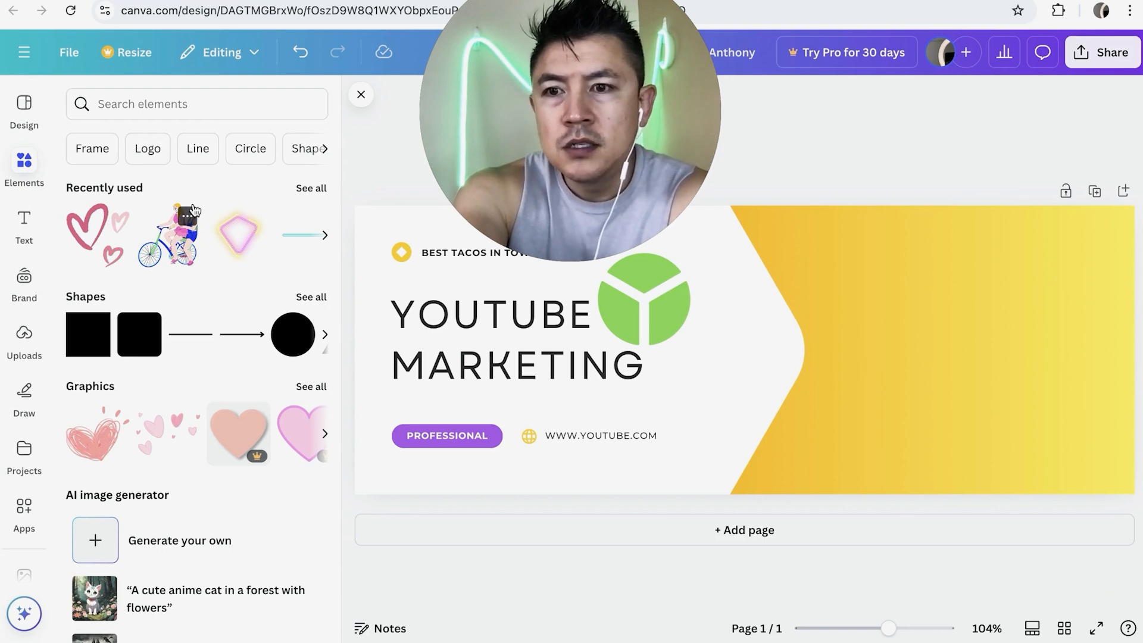
scroll(195, 209, down, 1)
scroll(196, 209, down, 15)
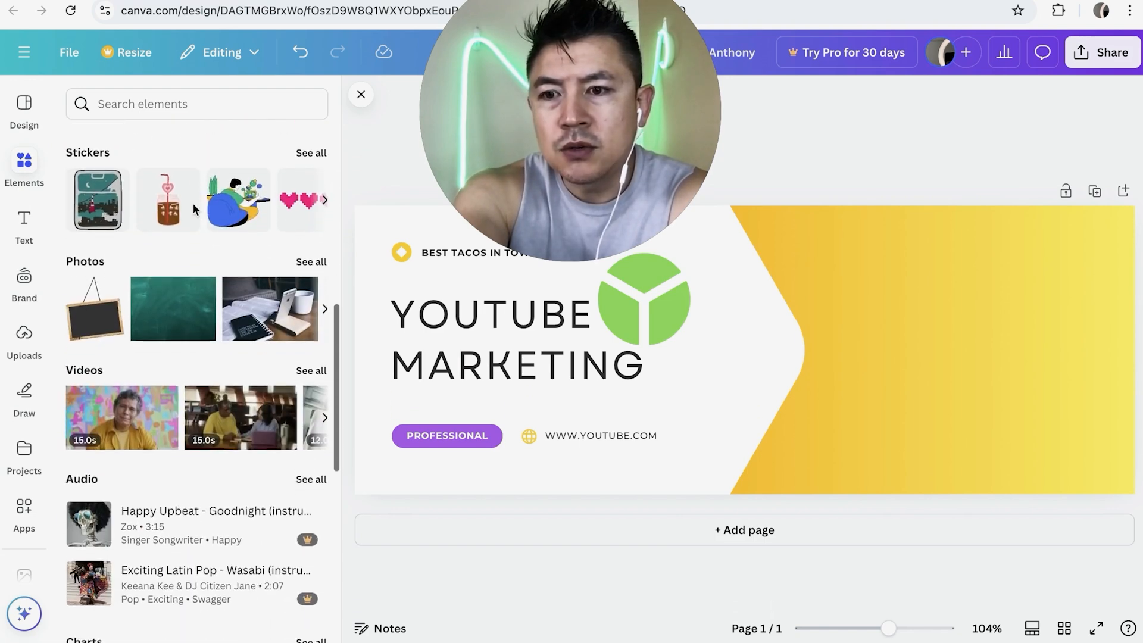
scroll(195, 210, down, 4)
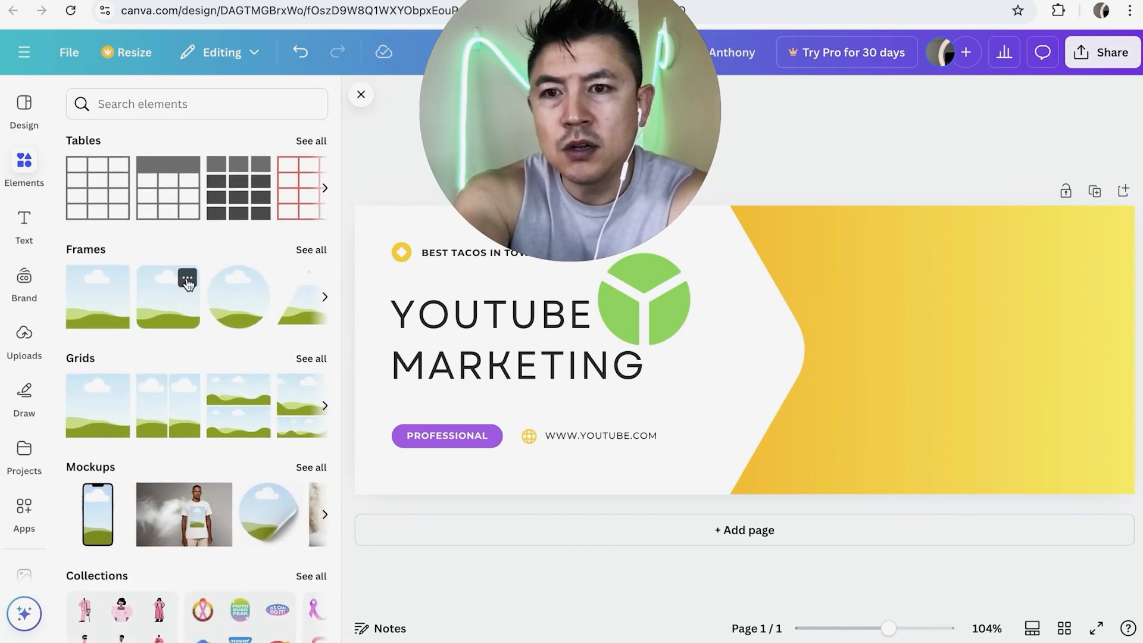
click(325, 298)
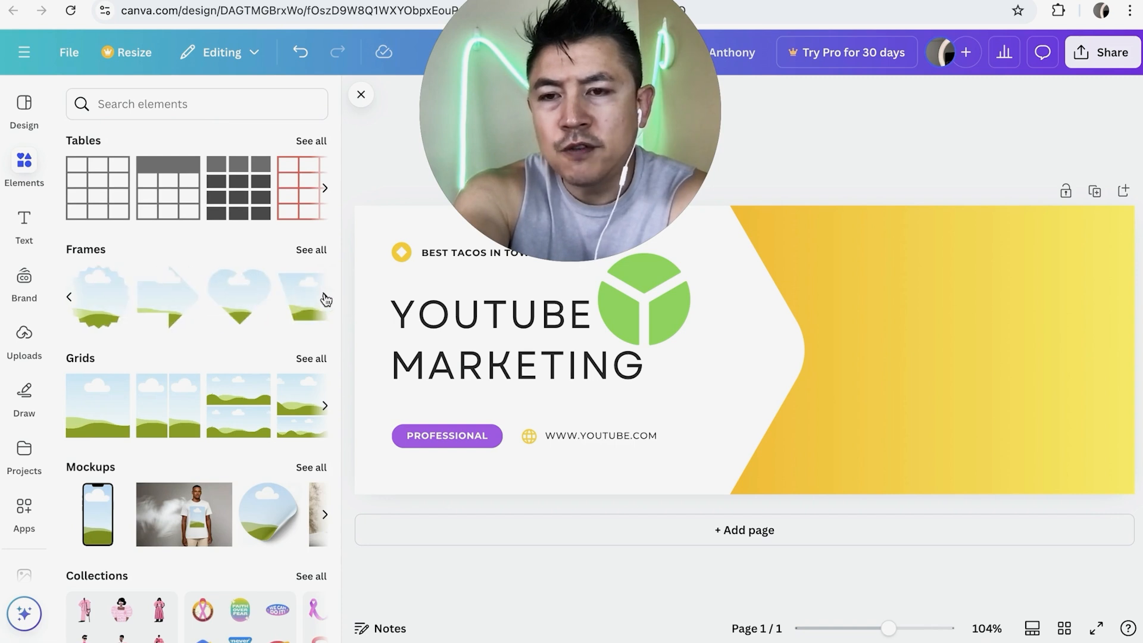
click(324, 294)
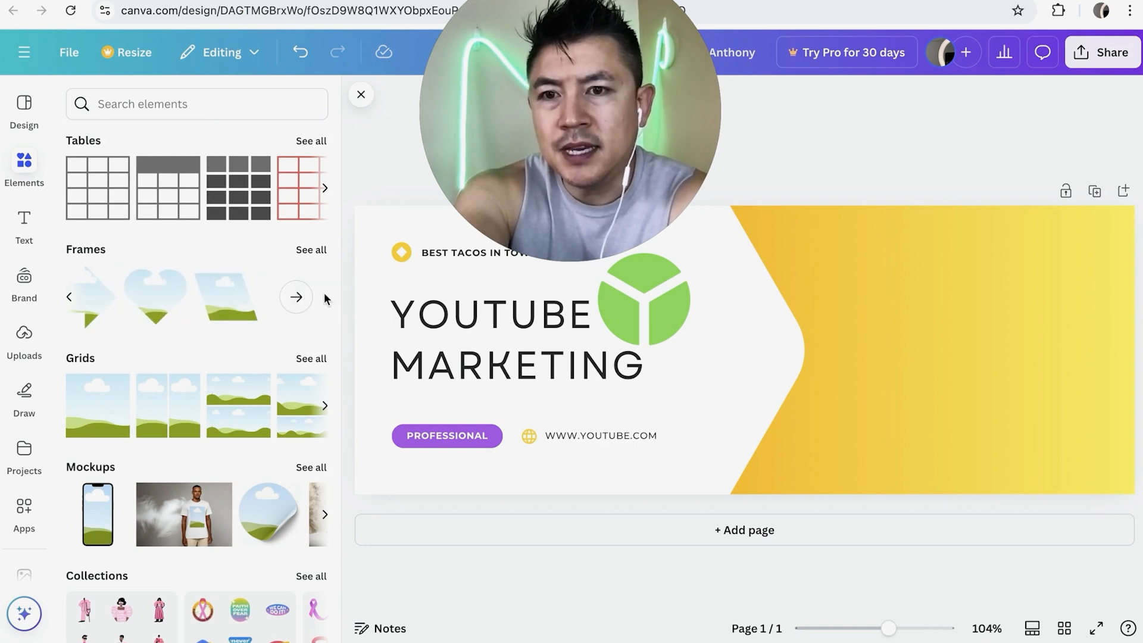
click(309, 252)
scroll(197, 398, down, 4)
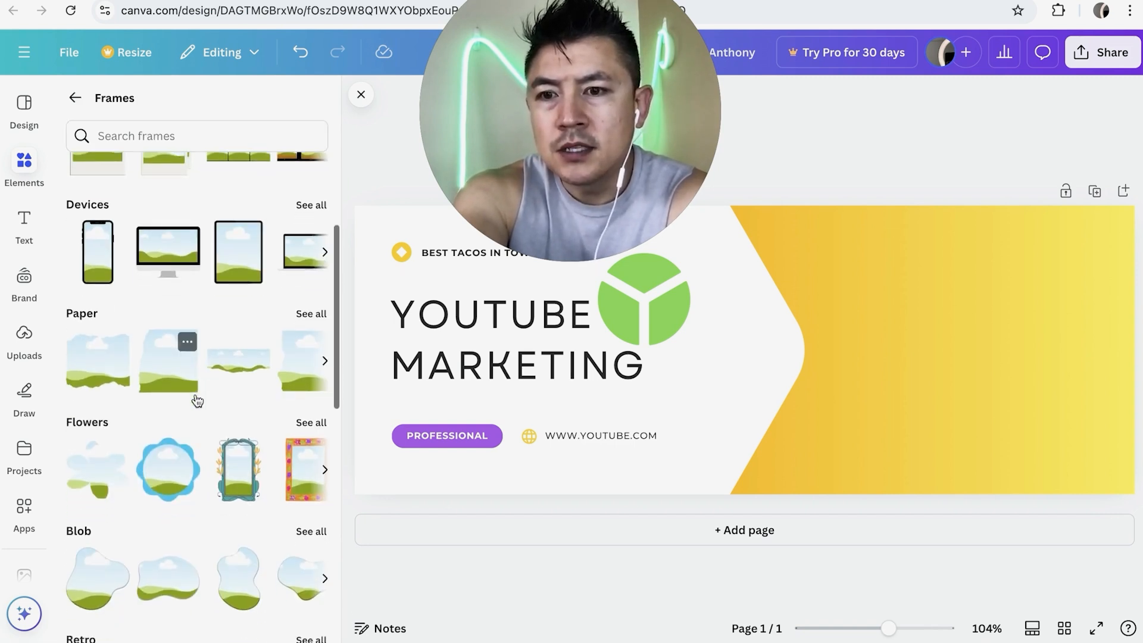
scroll(196, 400, down, 2)
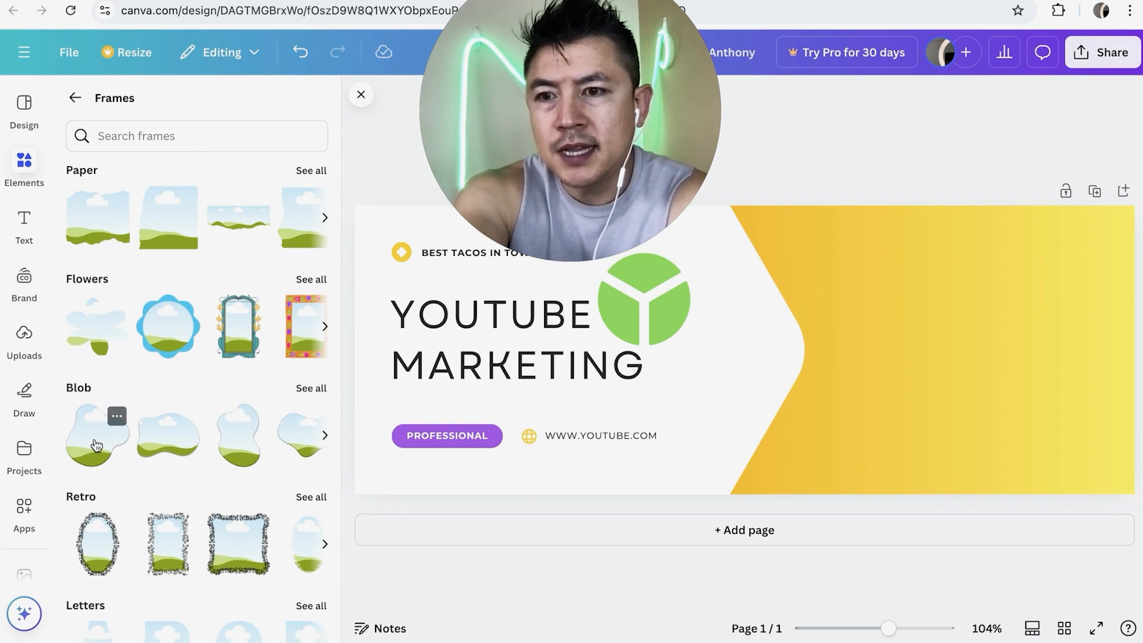
drag(101, 444, 884, 312)
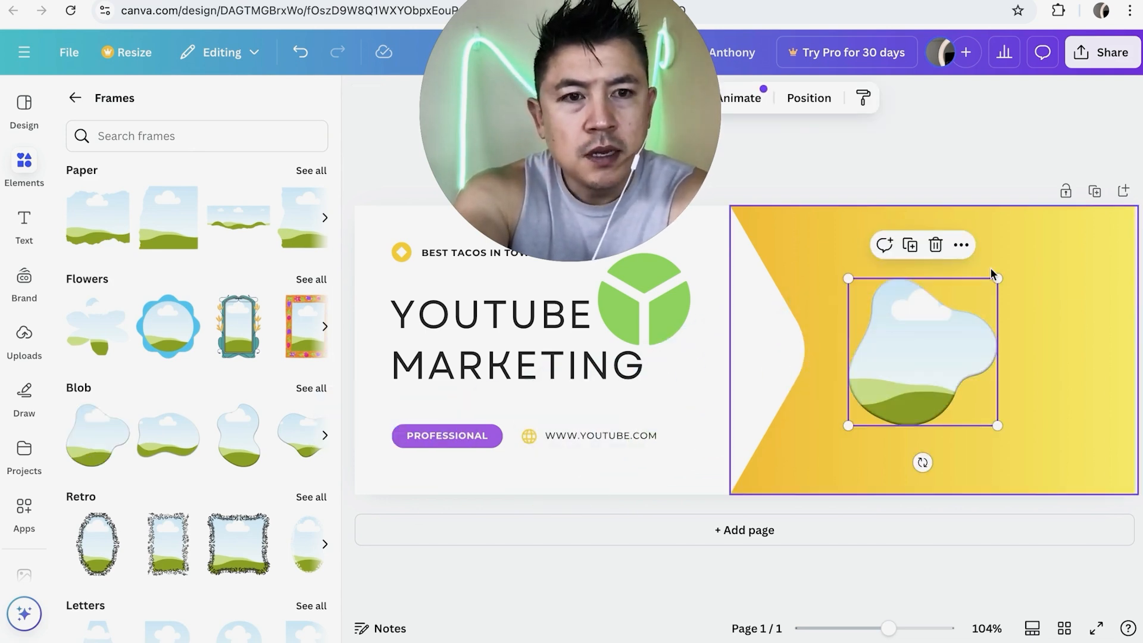
- Enlarge and reposition the blob frame so it fills nearly the full height of the yellow area
drag(998, 278, 1065, 210)
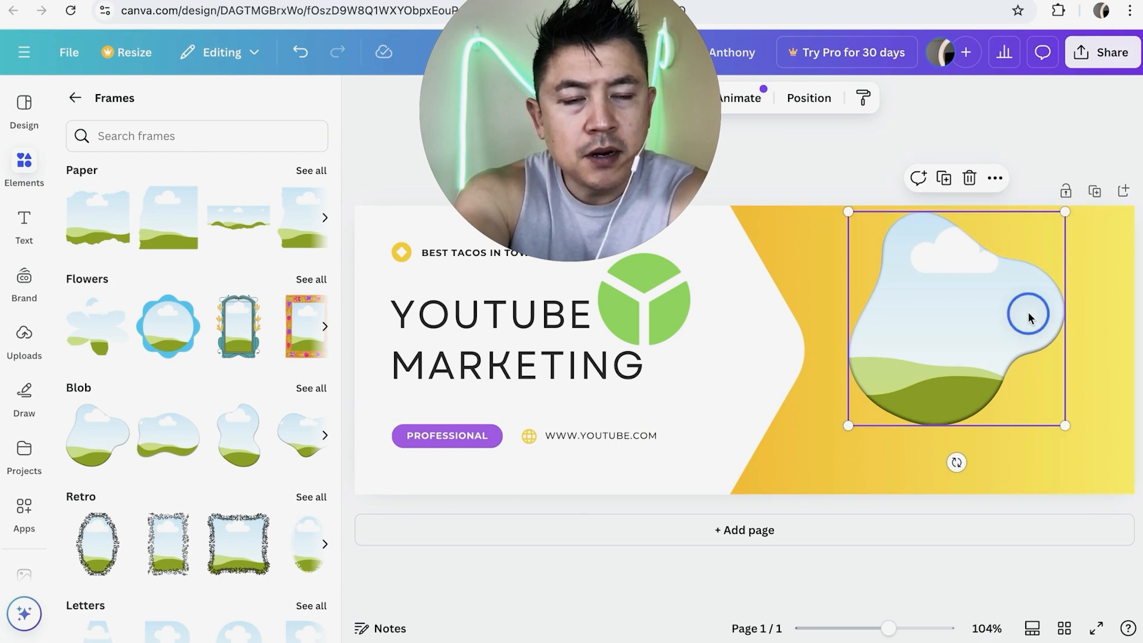
drag(1028, 312, 1023, 363)
drag(1063, 259, 1114, 203)
click(816, 293)
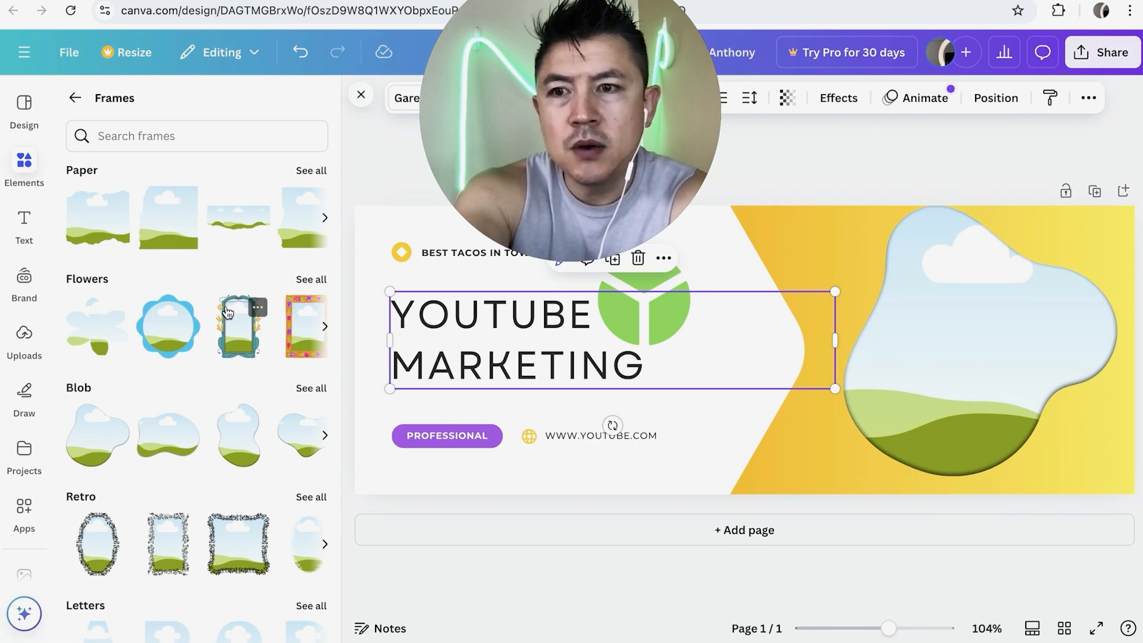
- Fill the blob frame with the uploaded balcony photo and shift it slightly down to center it vertically
click(24, 339)
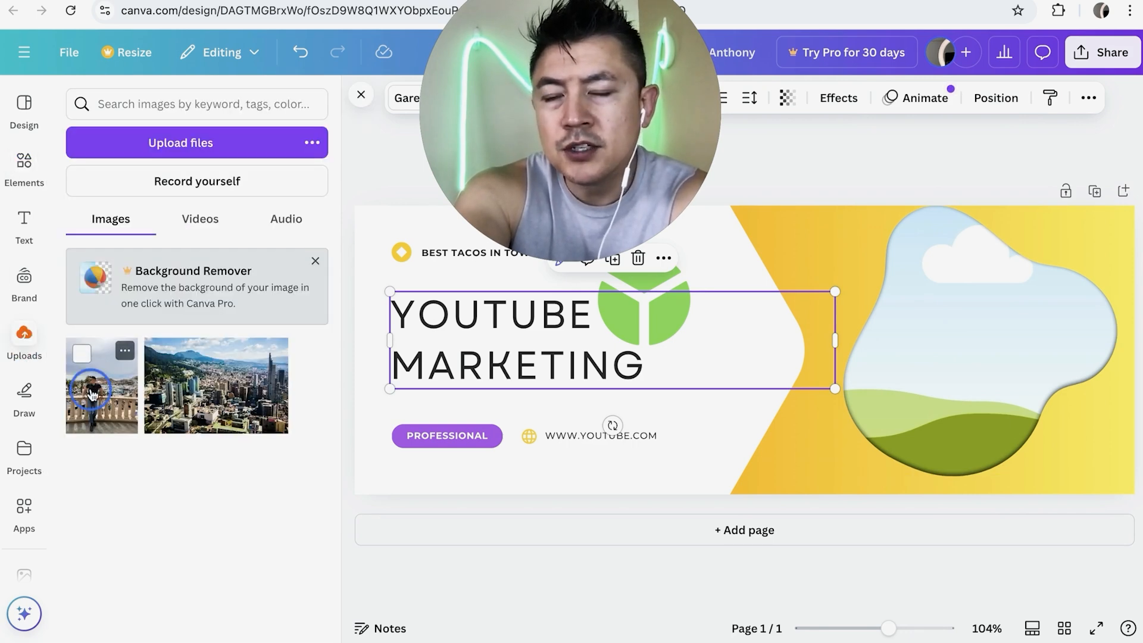
drag(93, 393, 944, 262)
click(940, 250)
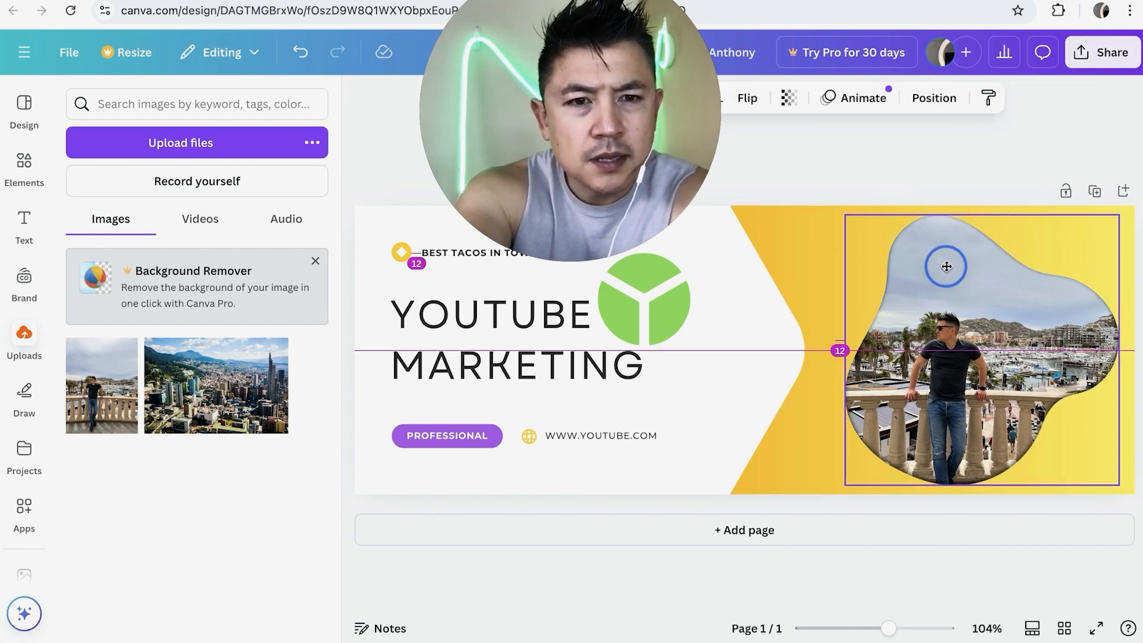
click(797, 255)
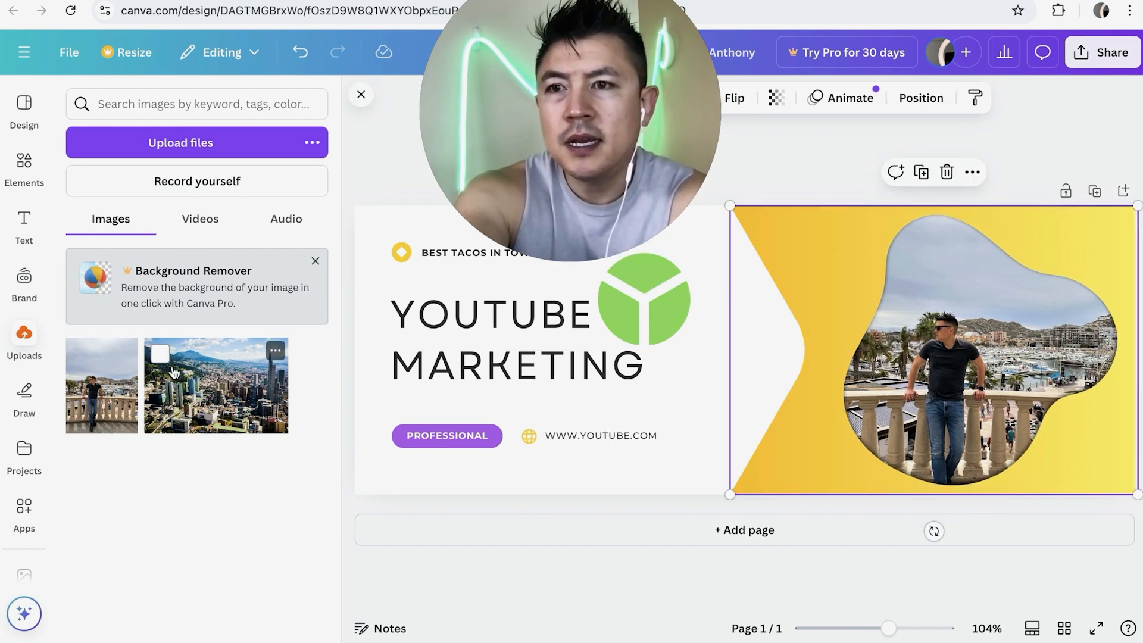
- Add a text box reading THIS GUY IS COOL!, enlarge it and place it above the man's head in the photo
click(25, 161)
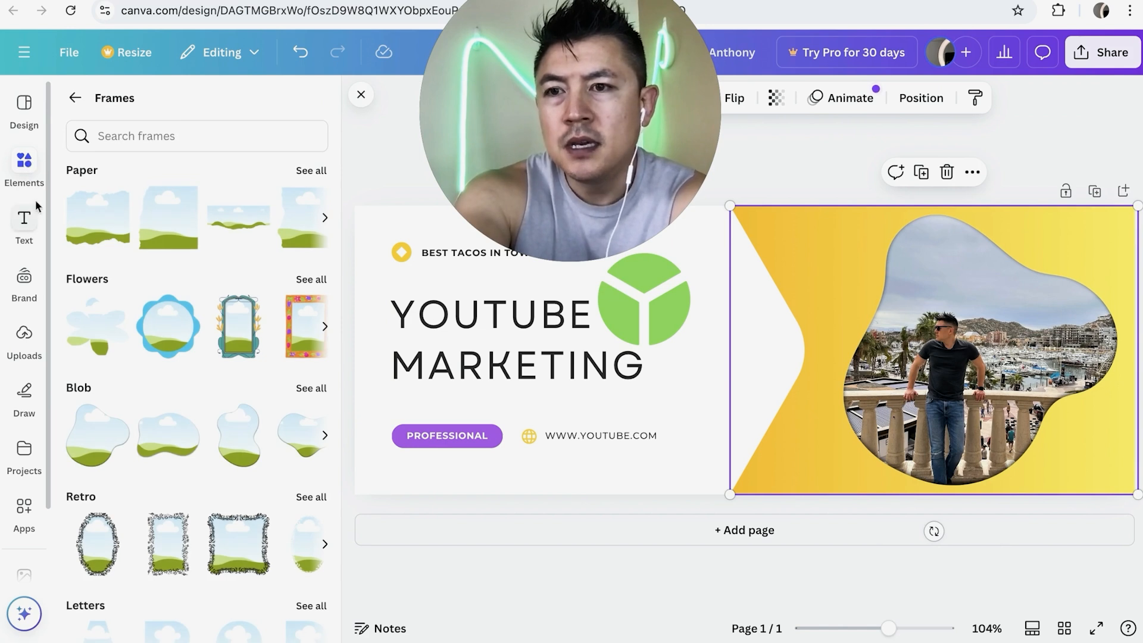
click(24, 225)
click(194, 150)
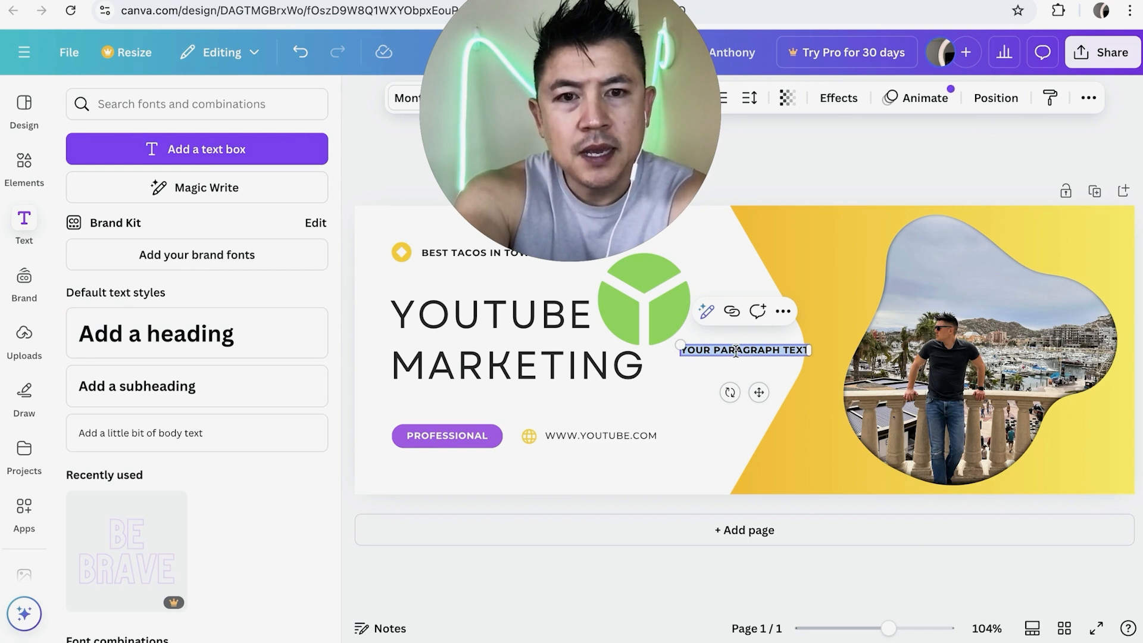
text(THIS GUY IS COOL)
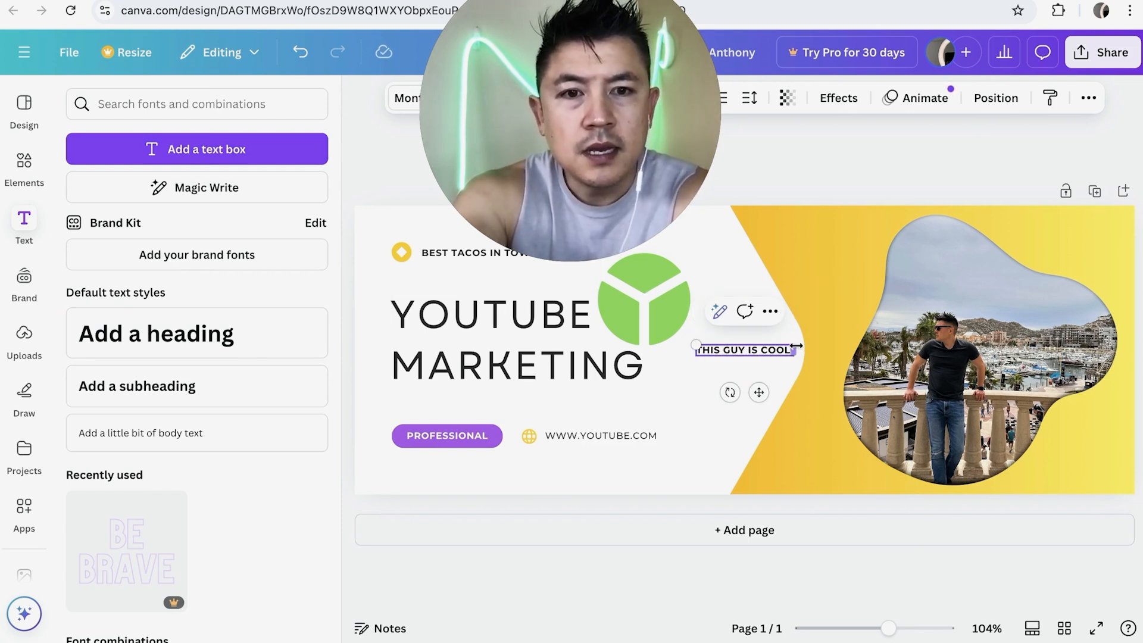
drag(694, 346, 952, 298)
click(742, 365)
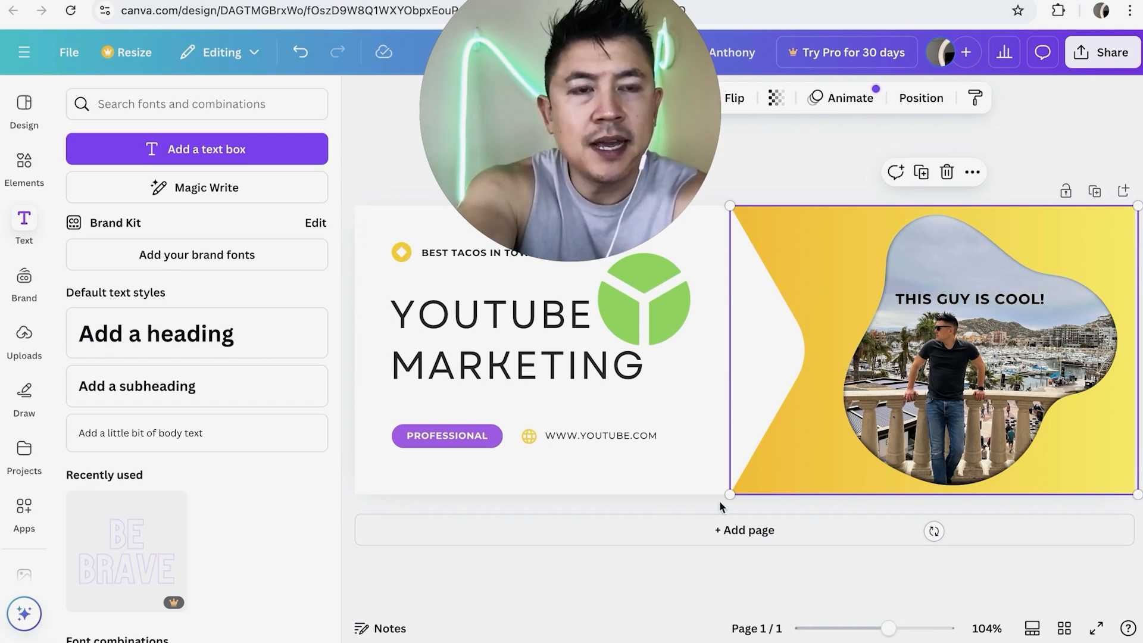
- Download the finished cover design as a PNG at size 1 (940 × 348 px)
click(1077, 65)
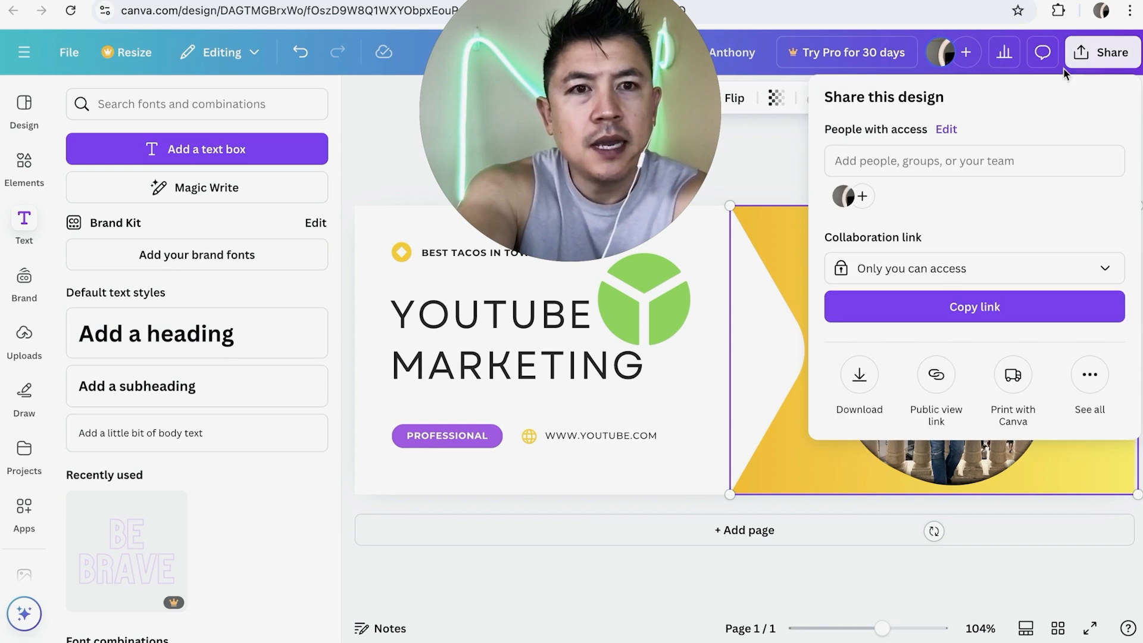
click(861, 381)
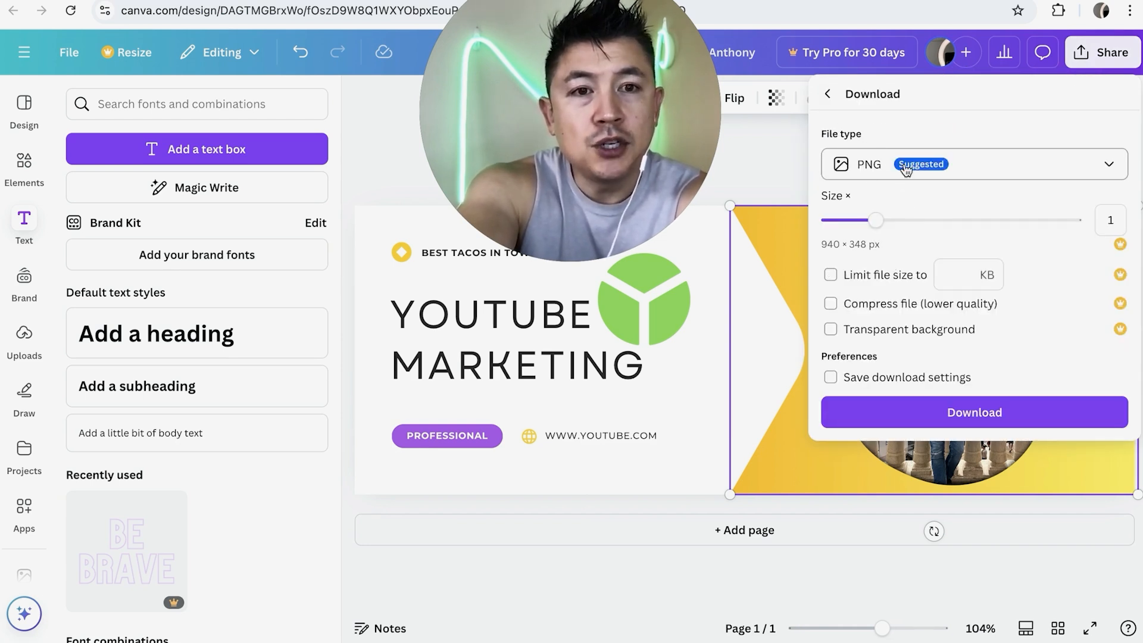
click(943, 162)
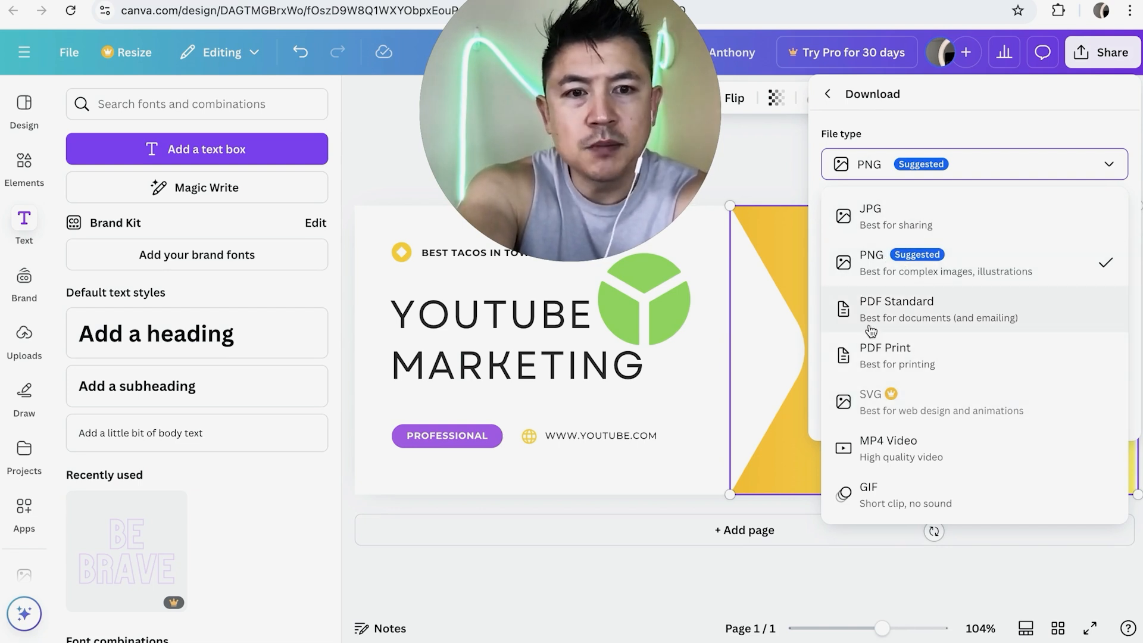
click(906, 262)
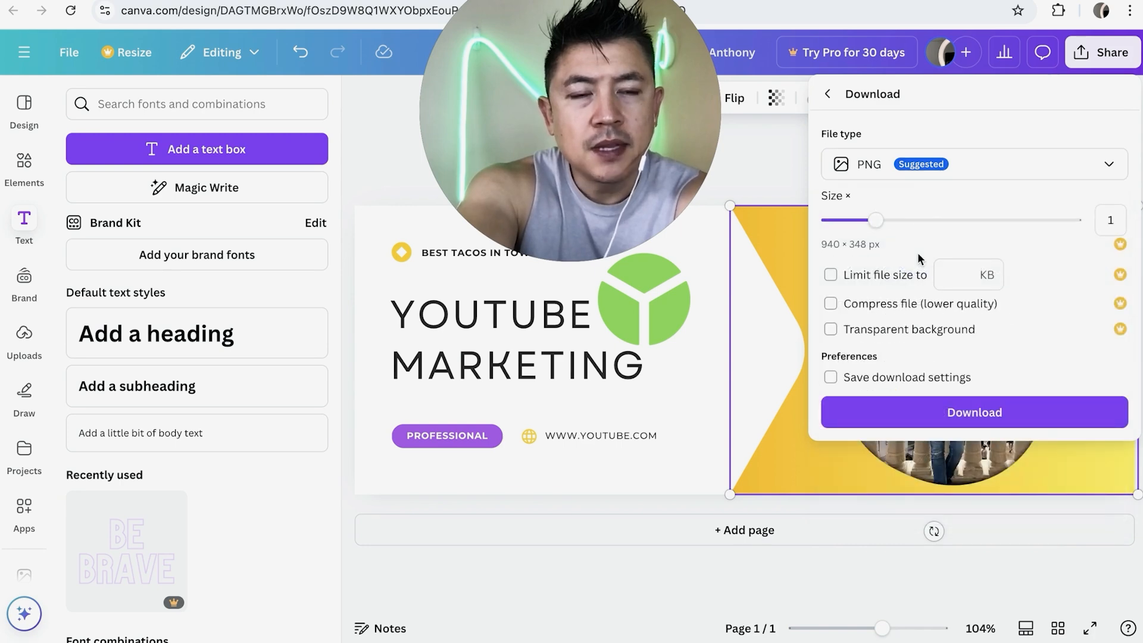
click(893, 419)
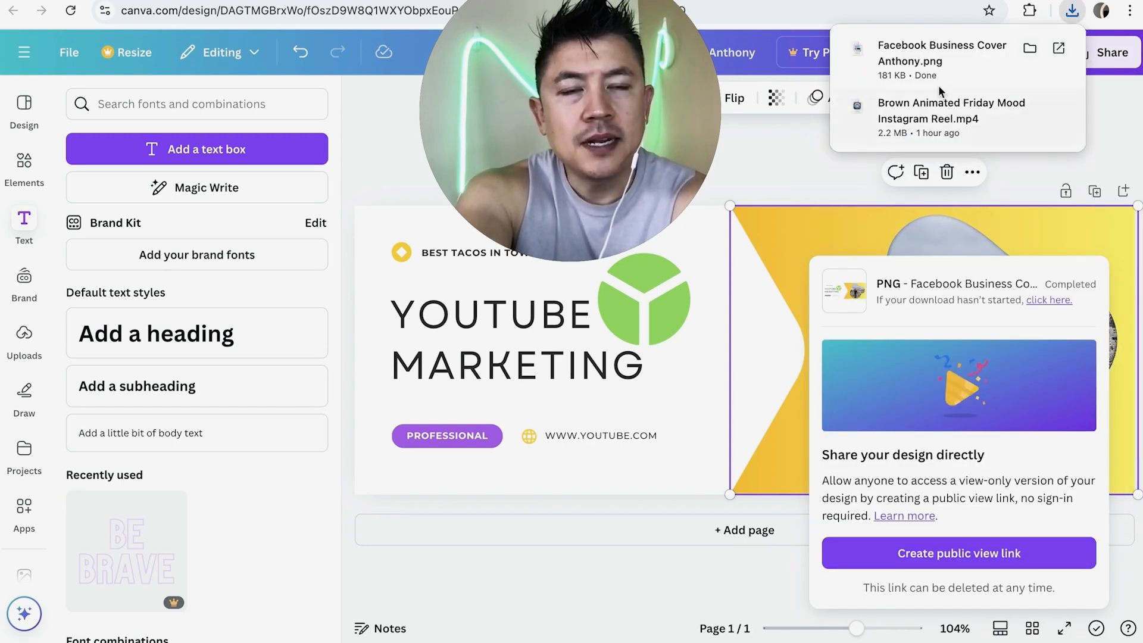
- Open the downloaded PNG cover and move its preview window clear of the presenter to inspect the whole image
click(917, 44)
drag(320, 281, 377, 308)
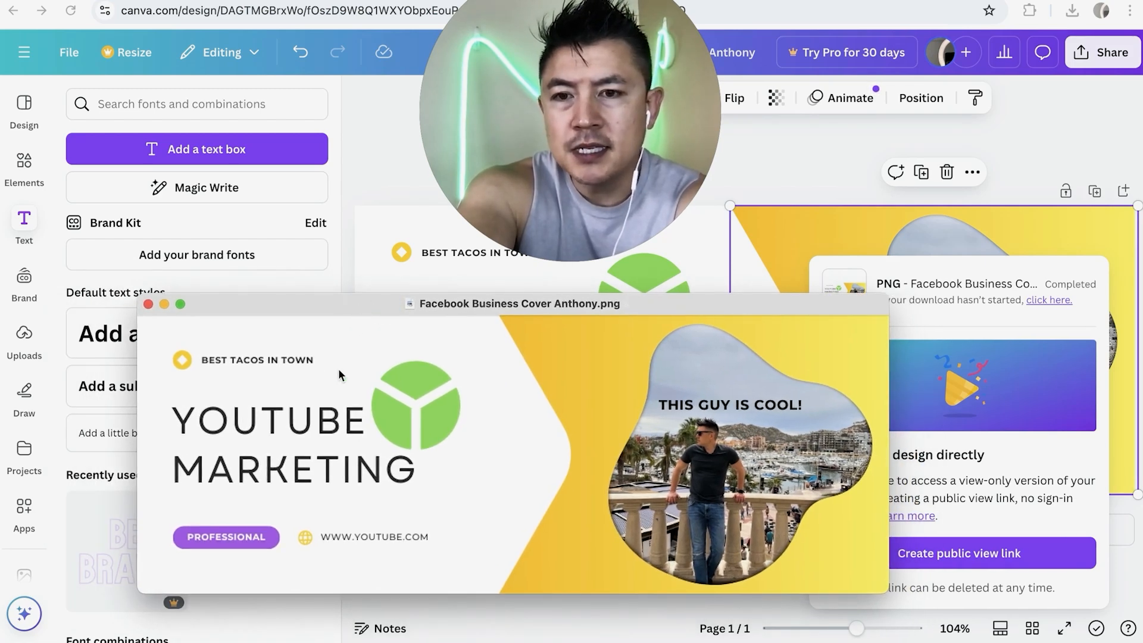
mouse_move(314, 303)
mouse_down()
mouse_move(312, 248)
mouse_move(312, 311)
mouse_up()
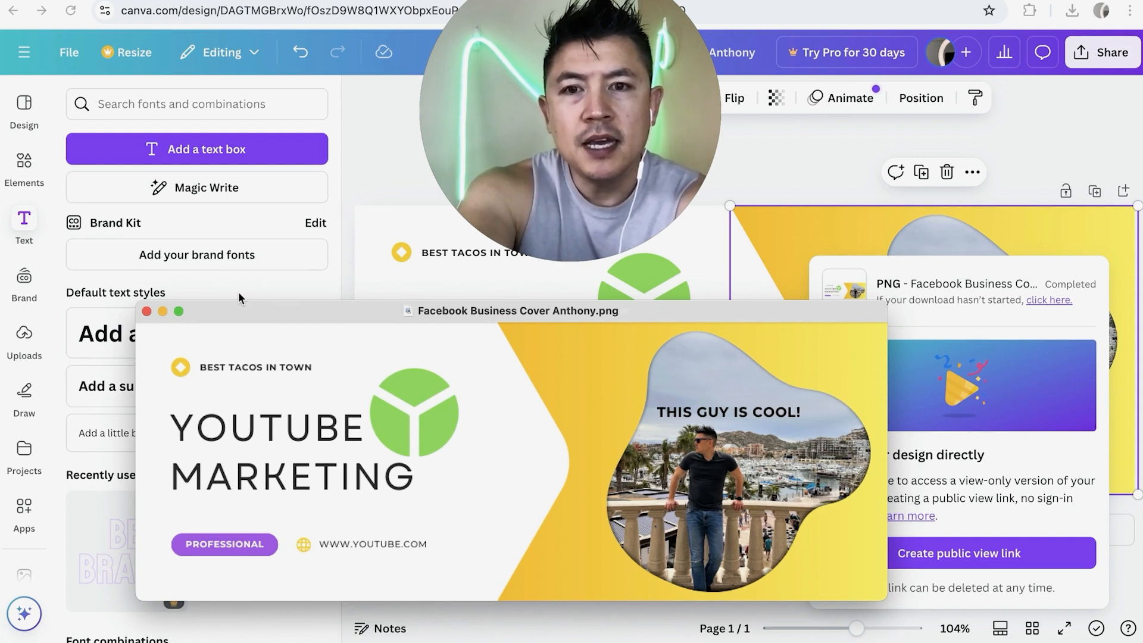